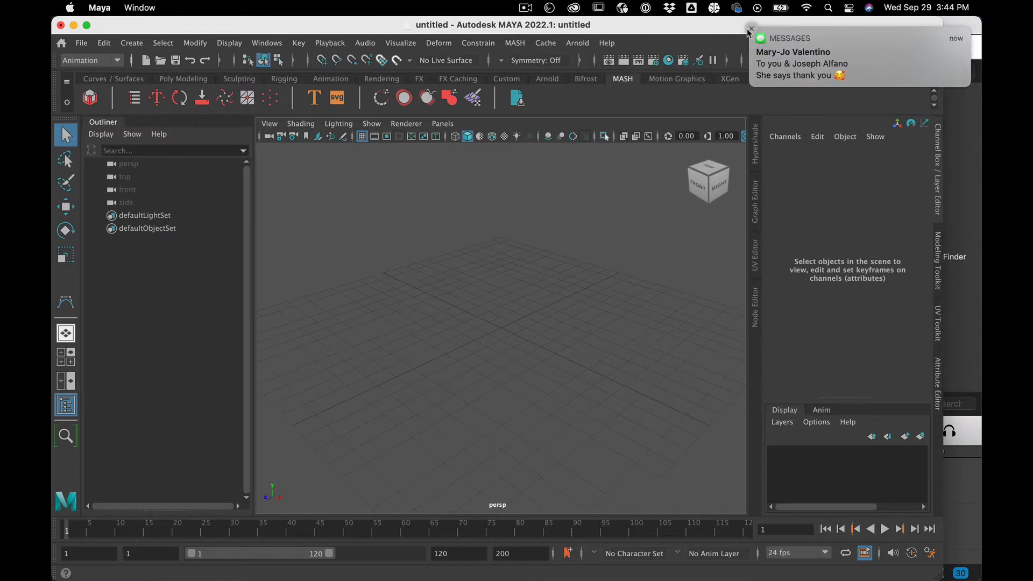
Step: Dismiss the message notification and switch the viewport to the front view
{"action": "left_click", "coordinate": [750, 30]}
{"action": "key", "text": "space"}
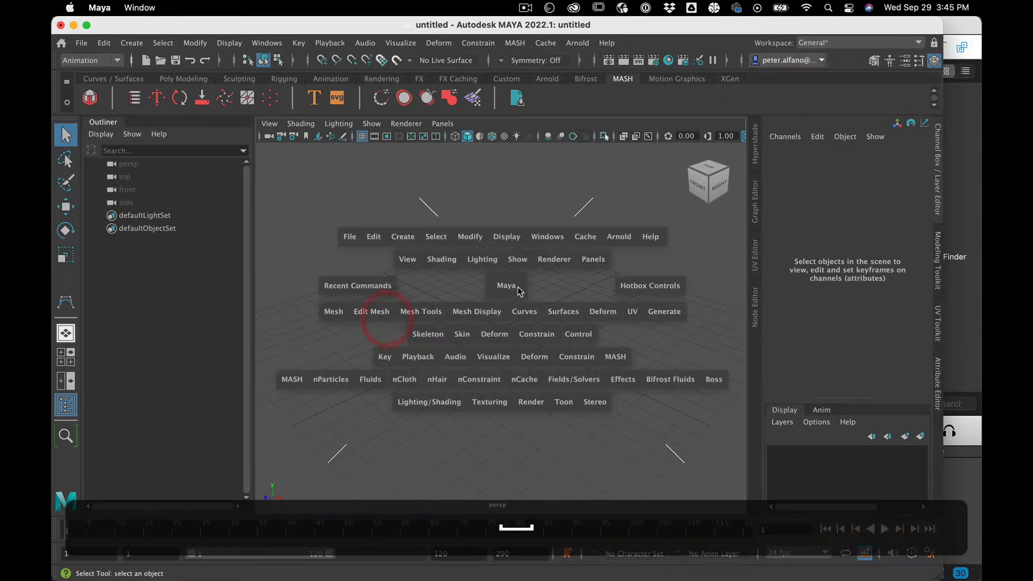
{"action": "left_click_drag", "start_coordinate": [518, 288], "coordinate": [512, 314]}
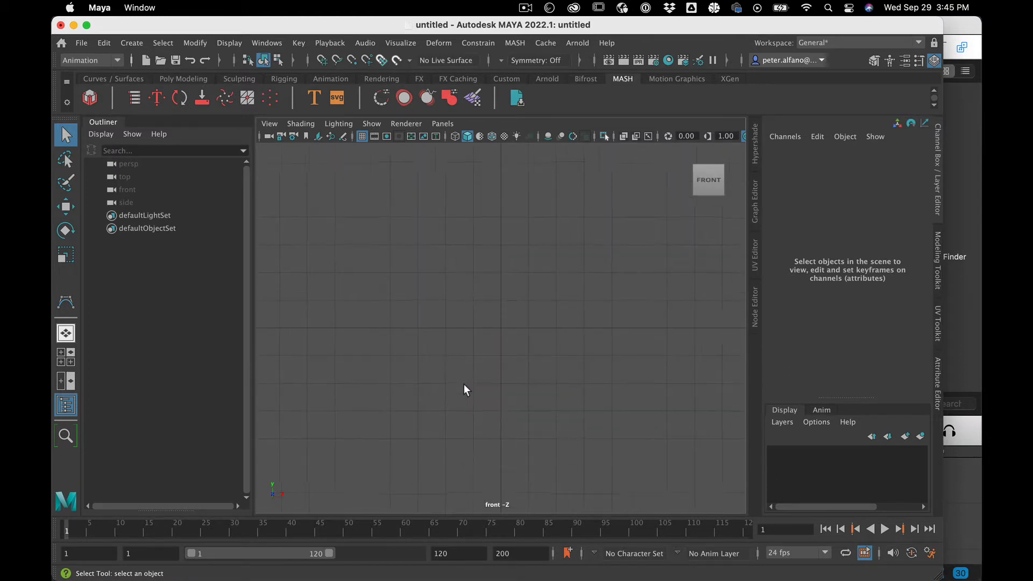
Step: Activate the CV Curve Tool with the curve degree set to 1 Linear
{"action": "left_click", "coordinate": [127, 46]}
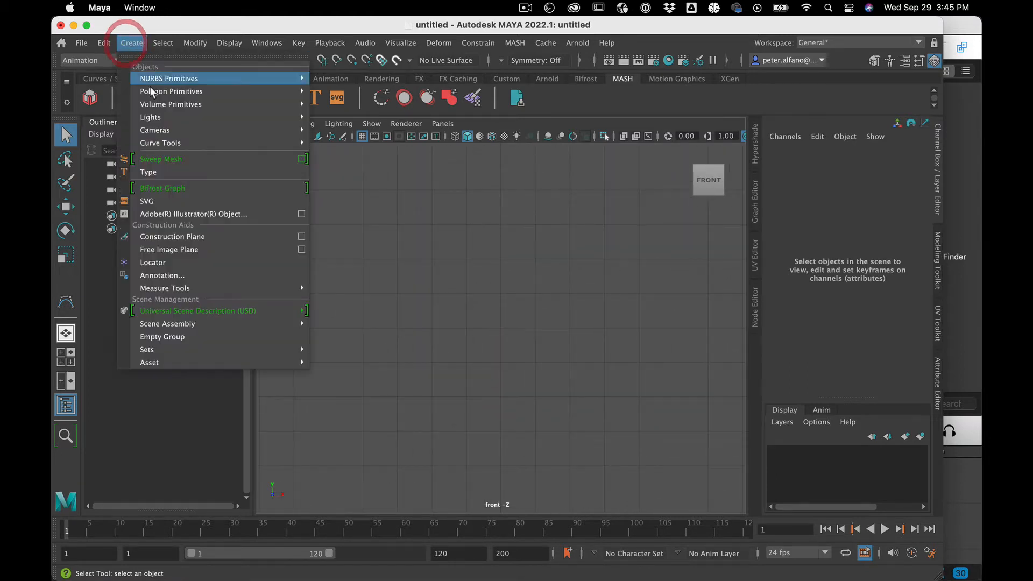
{"action": "mouse_move", "coordinate": [171, 92]}
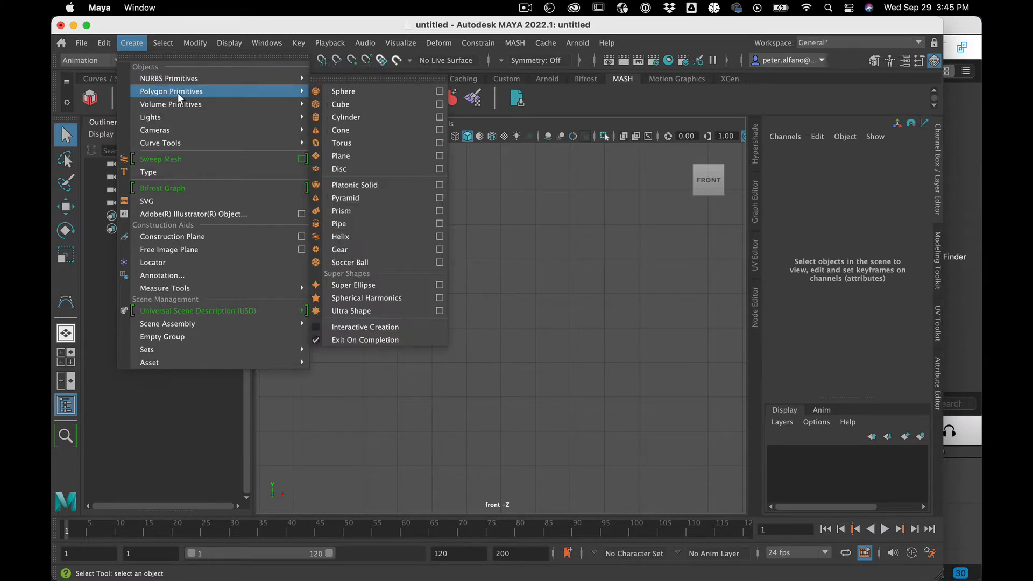
{"action": "mouse_move", "coordinate": [178, 143]}
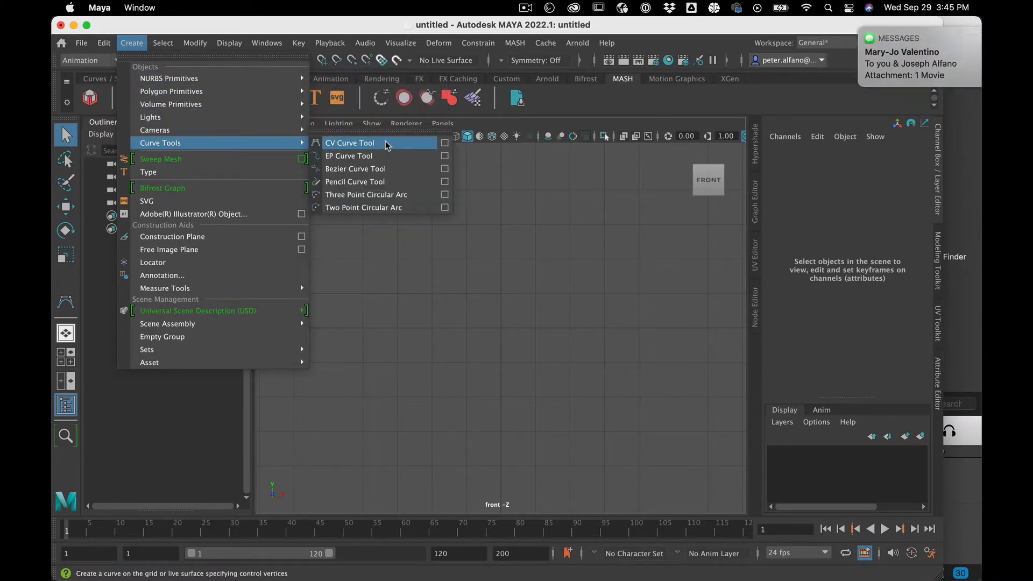
{"action": "left_click", "coordinate": [444, 143]}
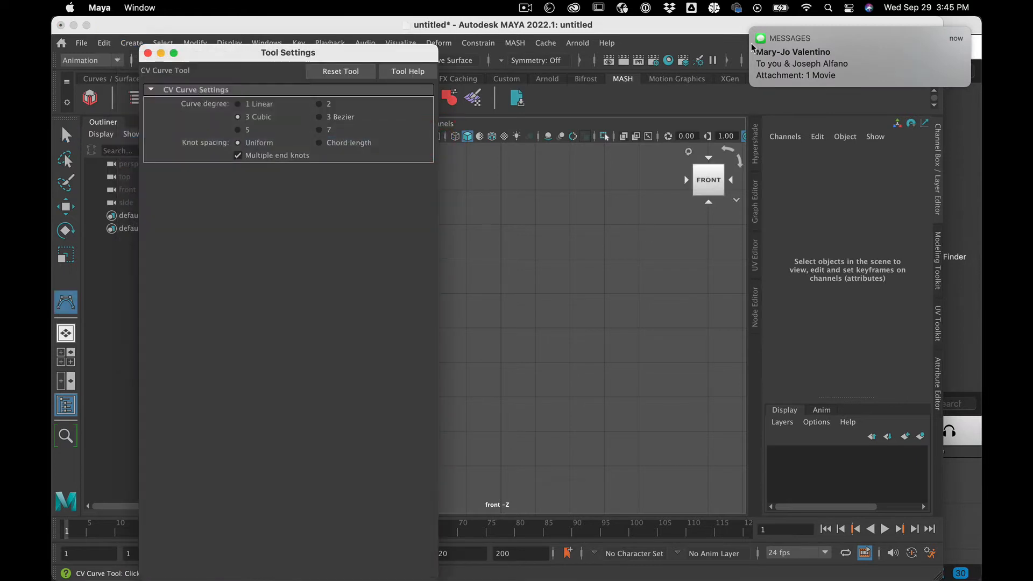
{"action": "left_click", "coordinate": [238, 104]}
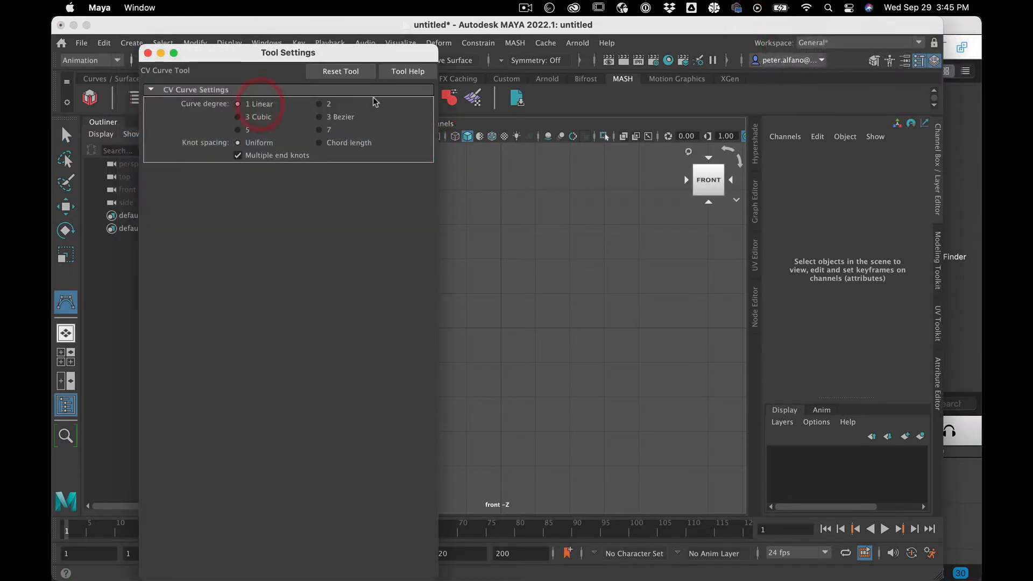
{"action": "left_click", "coordinate": [147, 52]}
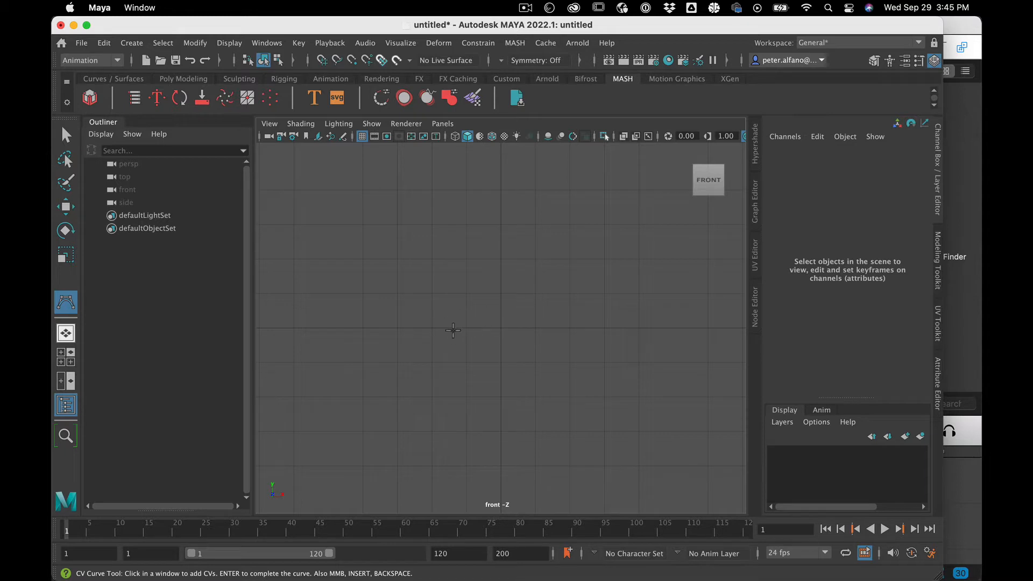
Step: Start a profile at the grid origin with a one-unit base, flaring out to a belly and narrowing to a neck four units up
{"action": "key", "text": "x"}
{"action": "left_click", "coordinate": [502, 328]}
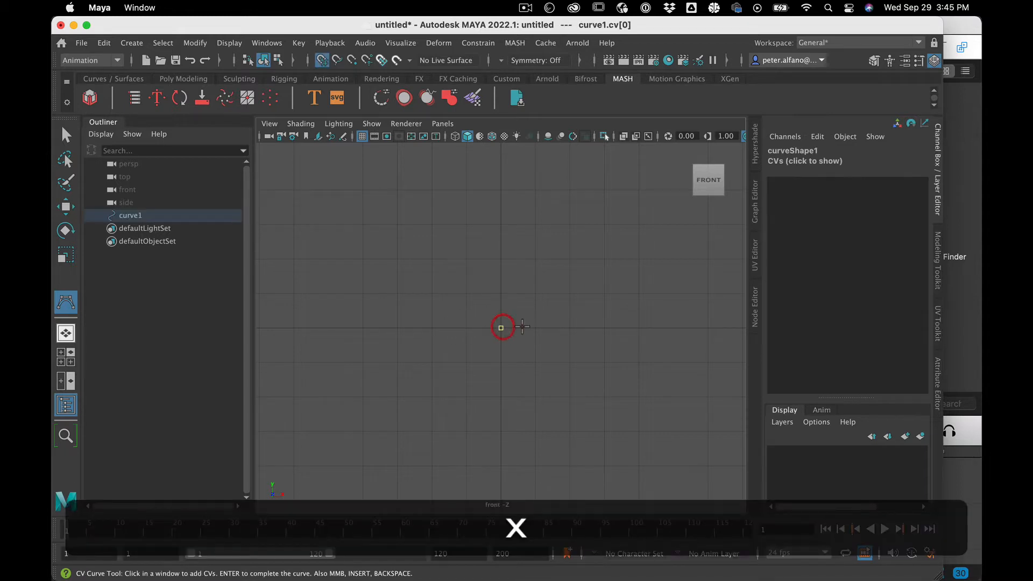
{"action": "left_click", "coordinate": [534, 328]}
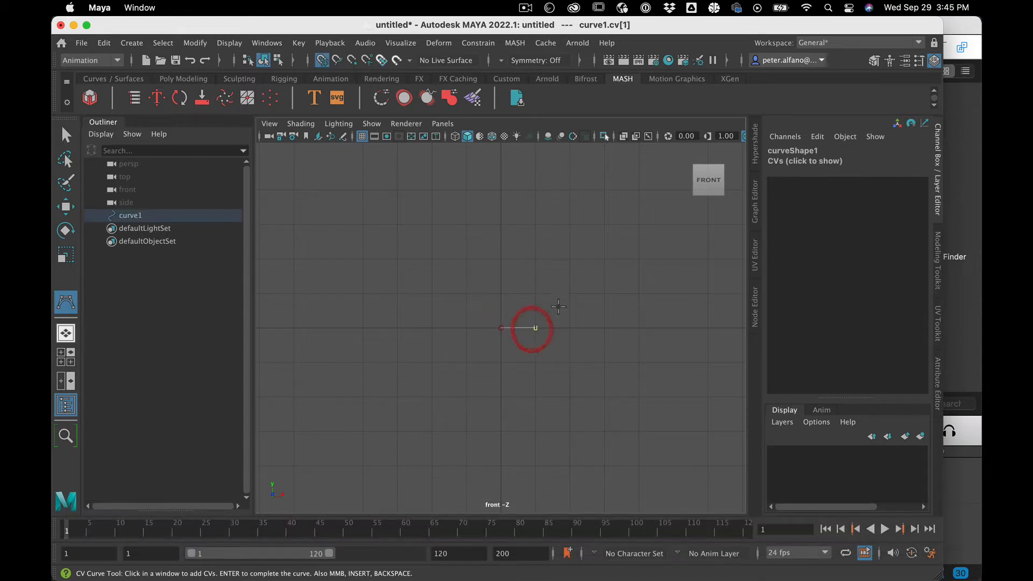
{"action": "left_click", "coordinate": [573, 261]}
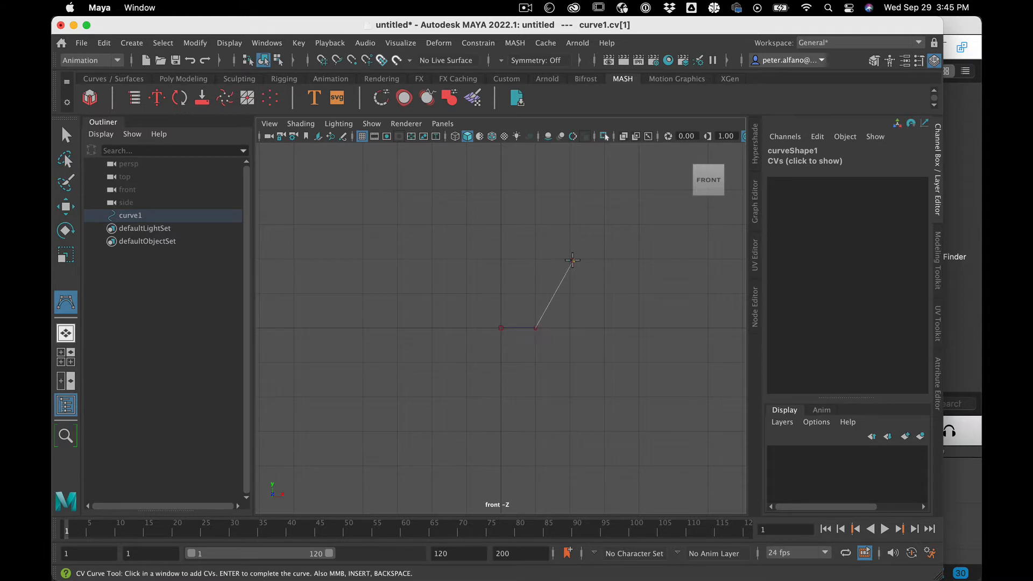
{"action": "key", "text": "x"}
{"action": "left_click", "coordinate": [535, 190]}
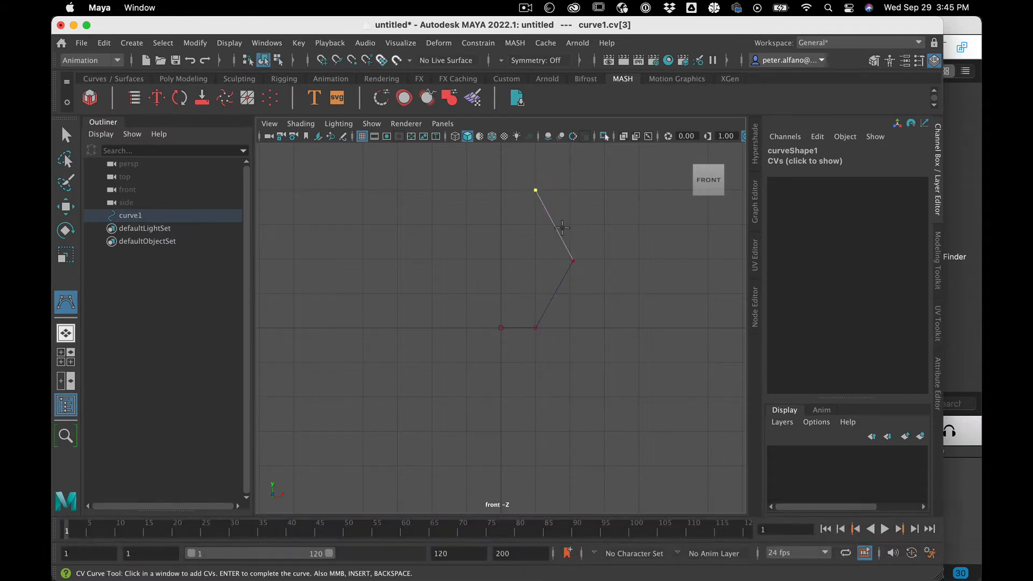
Step: Add an outward-slanting lip above the neck, bring the line back down inside it, and finish the curve
{"action": "scroll", "coordinate": [562, 228], "scroll_direction": "down", "scroll_amount": 1}
{"action": "scroll", "coordinate": [561, 228], "scroll_direction": "down", "scroll_amount": 2}
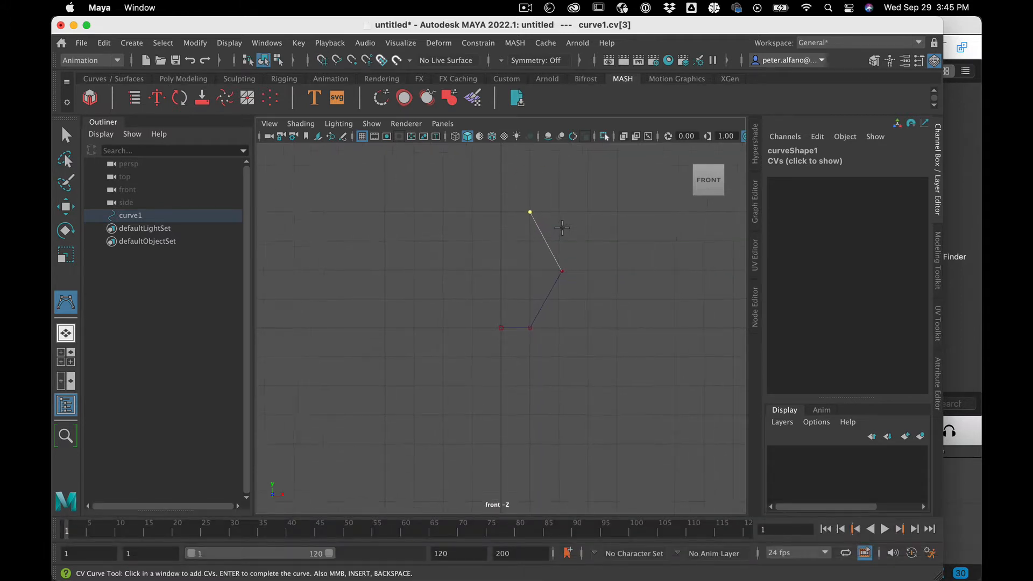
{"action": "left_click", "coordinate": [540, 189]}
{"action": "left_click", "coordinate": [527, 189]}
{"action": "left_click", "coordinate": [513, 219]}
{"action": "key", "text": "Tab"}
{"action": "key", "text": "Return"}
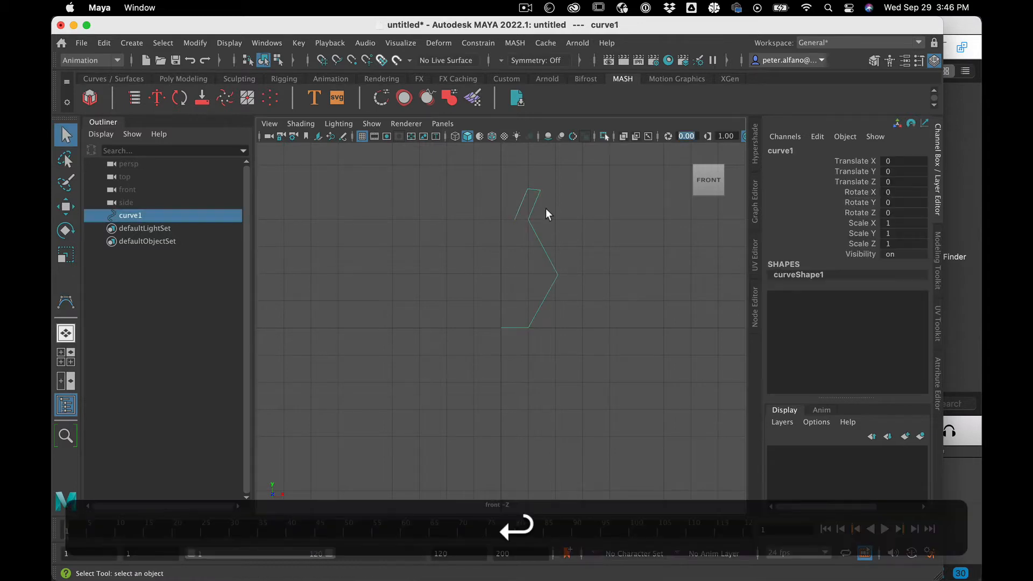
Step: Level the two topmost control vertices of the profile by scaling them flat vertically
{"action": "right_click_drag", "start_coordinate": [536, 208], "coordinate": [474, 205]}
{"action": "left_click_drag", "start_coordinate": [508, 170], "coordinate": [551, 192]}
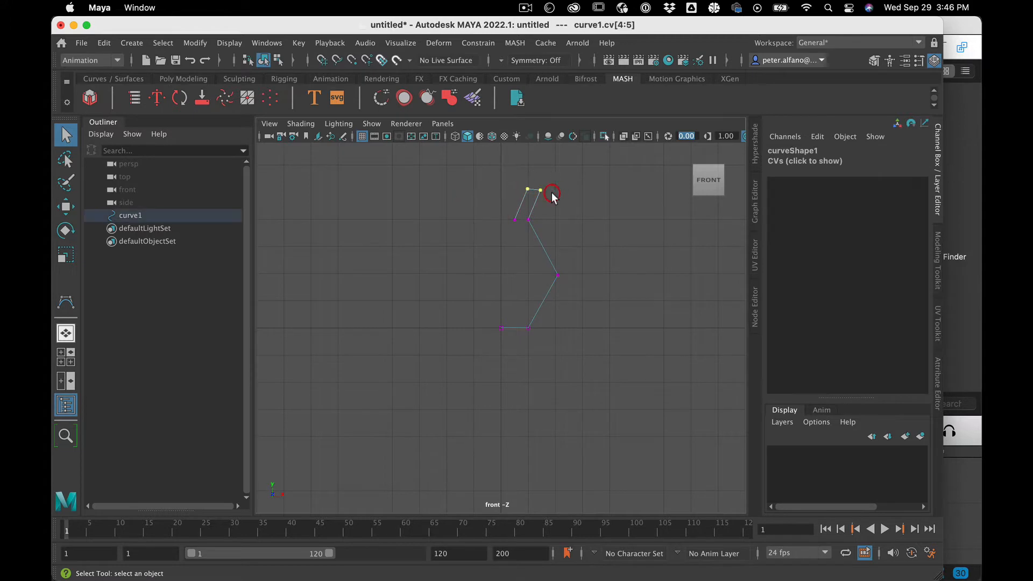
{"action": "key", "text": "r"}
{"action": "left_click_drag", "start_coordinate": [535, 157], "coordinate": [519, 220]}
{"action": "left_click", "coordinate": [592, 230]}
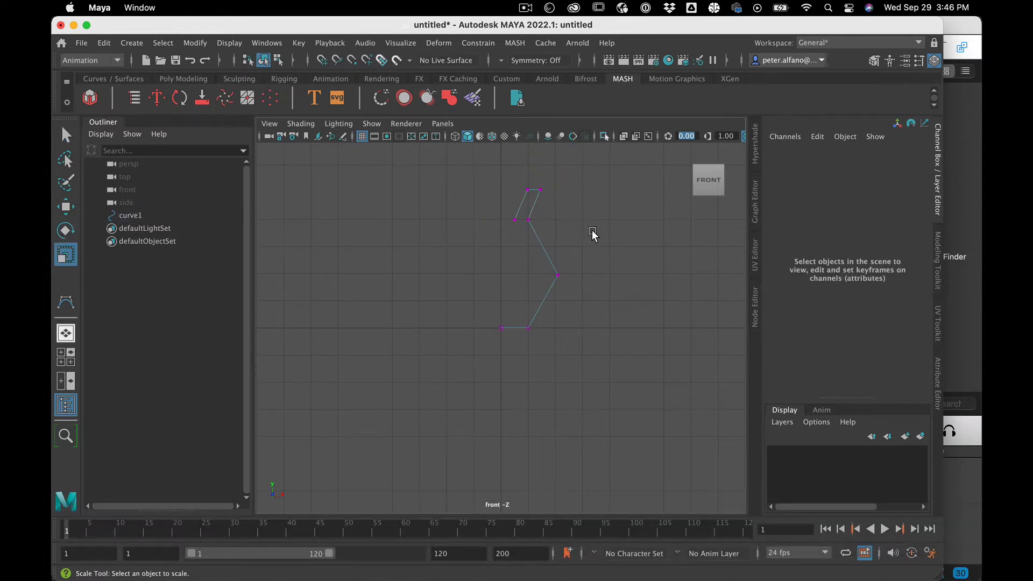
Step: Move the five control vertices above the base upward along Y to make the profile taller
{"action": "left_click_drag", "start_coordinate": [456, 186], "coordinate": [586, 288]}
{"action": "key", "text": "w"}
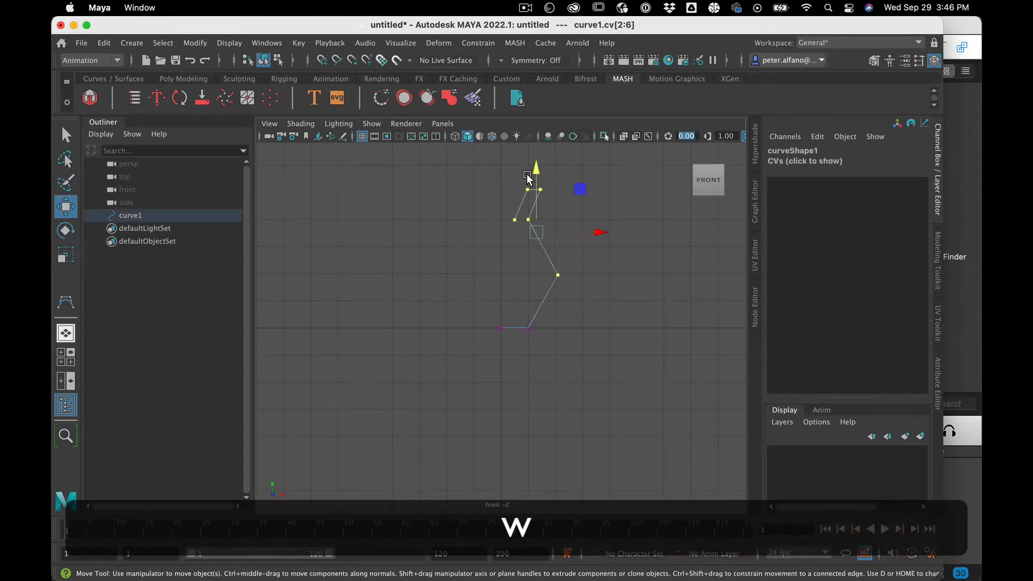
{"action": "left_click_drag", "start_coordinate": [534, 177], "coordinate": [534, 156]}
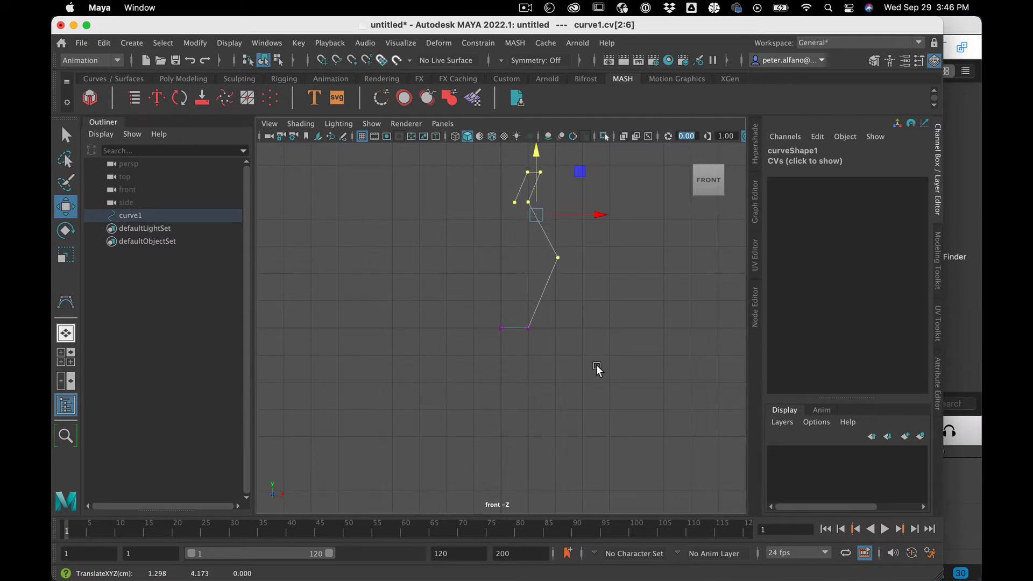
Step: Move all control vertices except the one at the origin outward along X to widen the profile's base
{"action": "left_click_drag", "start_coordinate": [593, 380], "coordinate": [508, 135]}
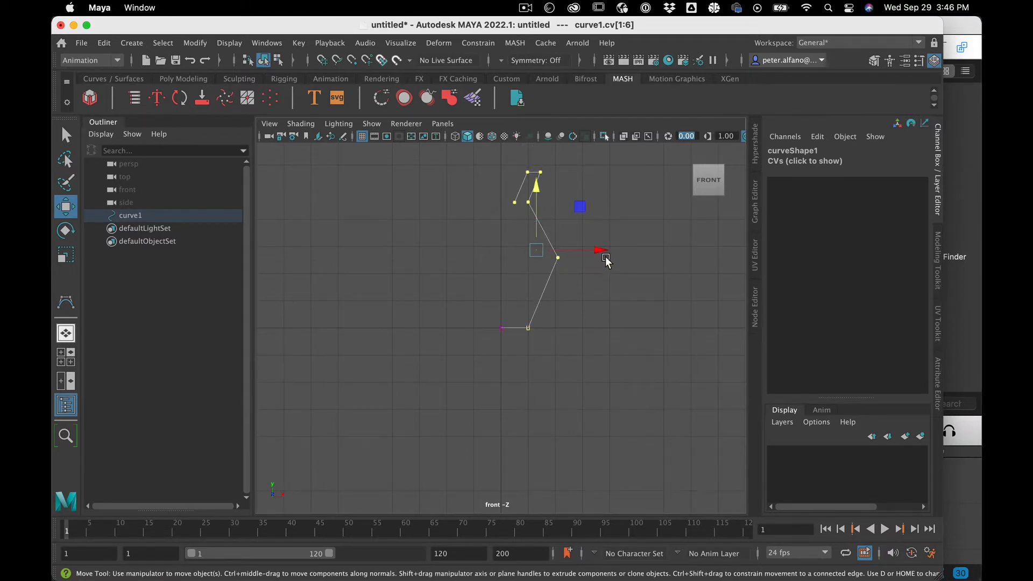
{"action": "left_click", "coordinate": [596, 295]}
{"action": "left_click_drag", "start_coordinate": [530, 272], "coordinate": [504, 151]}
{"action": "left_click", "coordinate": [600, 377]}
{"action": "left_click_drag", "start_coordinate": [601, 380], "coordinate": [511, 158]}
{"action": "left_click", "coordinate": [630, 253]}
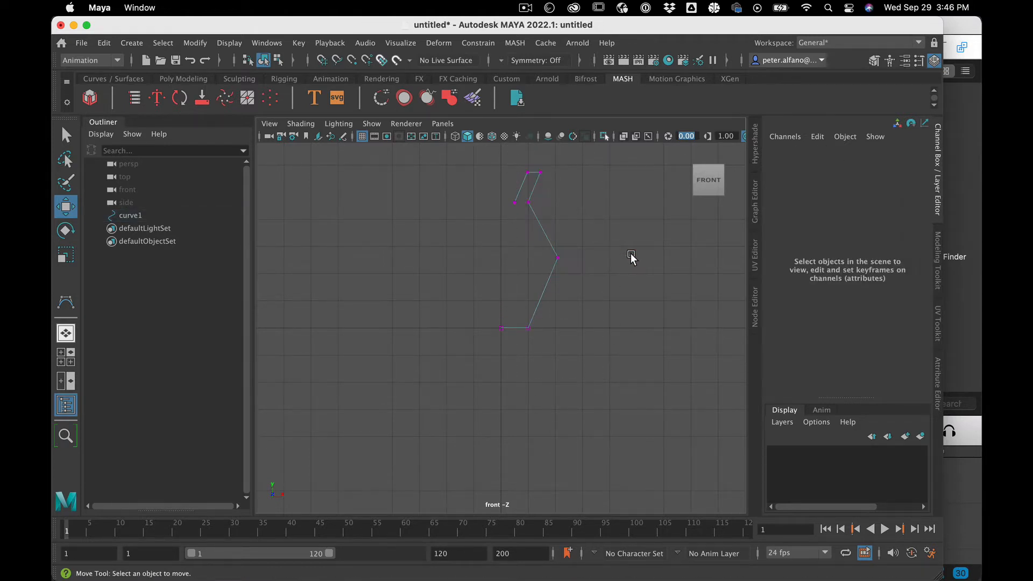
{"action": "left_click_drag", "start_coordinate": [621, 338], "coordinate": [509, 150]}
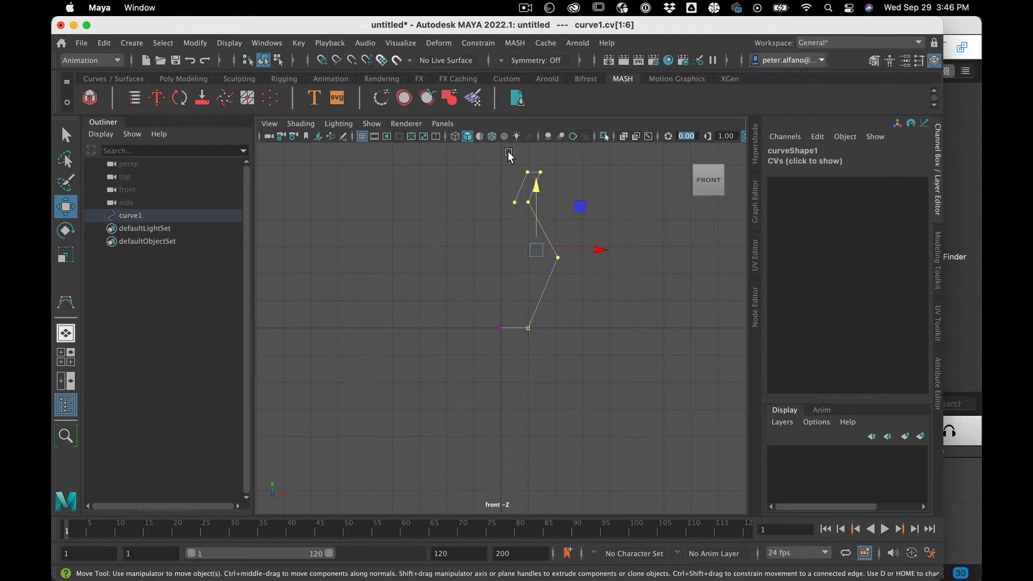
{"action": "mouse_move", "coordinate": [601, 250]}
{"action": "left_mouse_down"}
{"action": "mouse_move", "coordinate": [631, 253]}
{"action": "mouse_move", "coordinate": [620, 252]}
{"action": "left_mouse_up"}
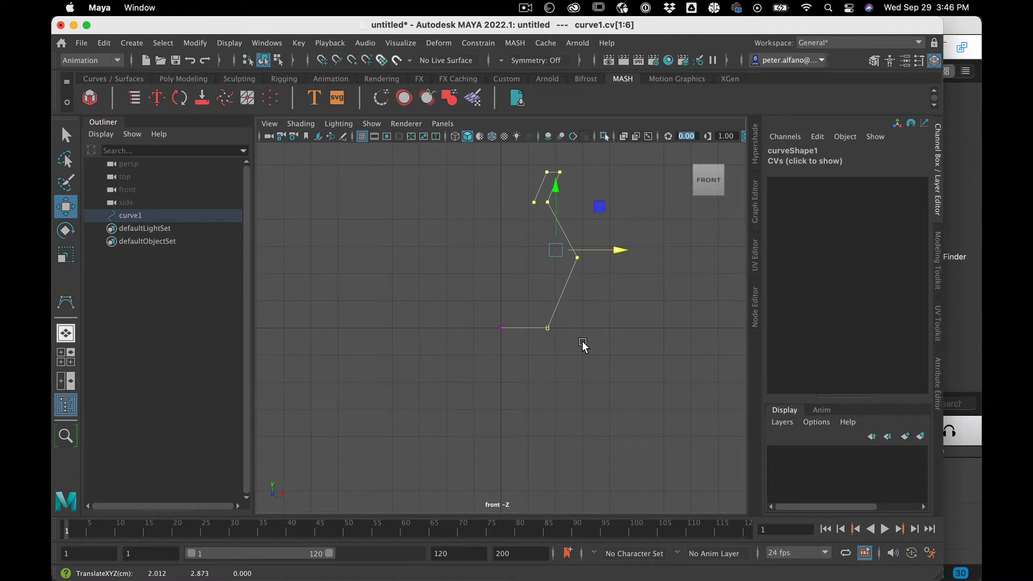
{"action": "left_click", "coordinate": [582, 342]}
Step: Restore the straight front view and set the Tumble Tool to keep orthographic views locked
{"action": "mouse_move", "coordinate": [582, 342]}
{"action": "left_mouse_down", "text": "super"}
{"action": "mouse_move", "coordinate": [537, 367]}
{"action": "mouse_move", "coordinate": [586, 344]}
{"action": "mouse_move", "coordinate": [588, 353]}
{"action": "left_mouse_up", "text": "super"}
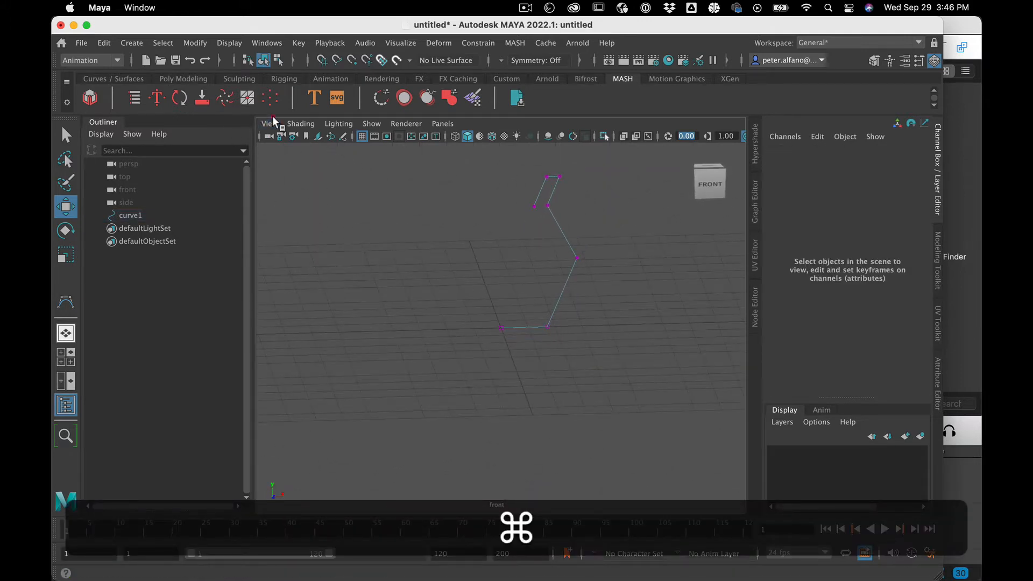
{"action": "left_click", "coordinate": [688, 152]}
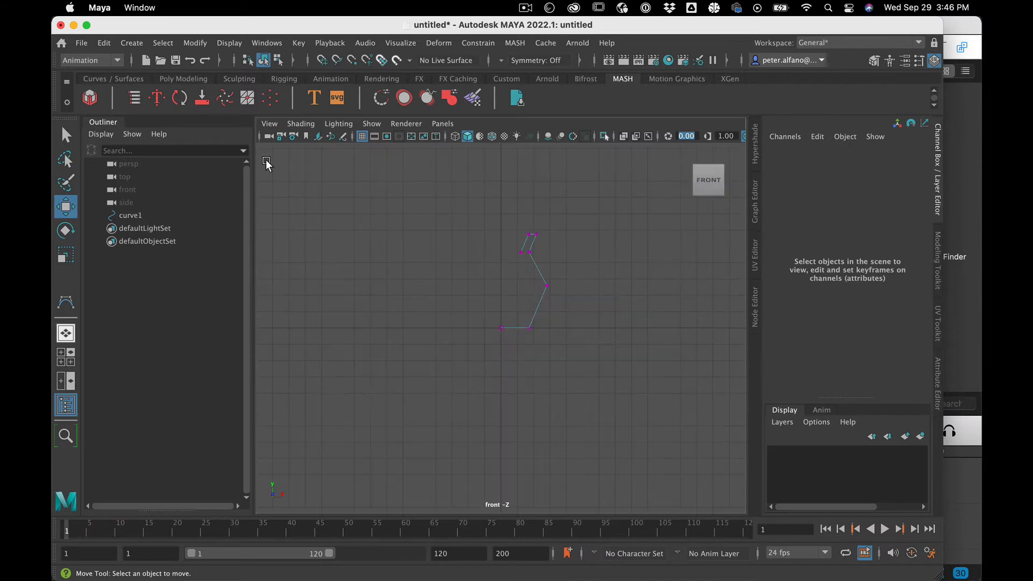
{"action": "left_click", "coordinate": [267, 125]}
{"action": "mouse_move", "coordinate": [377, 370]}
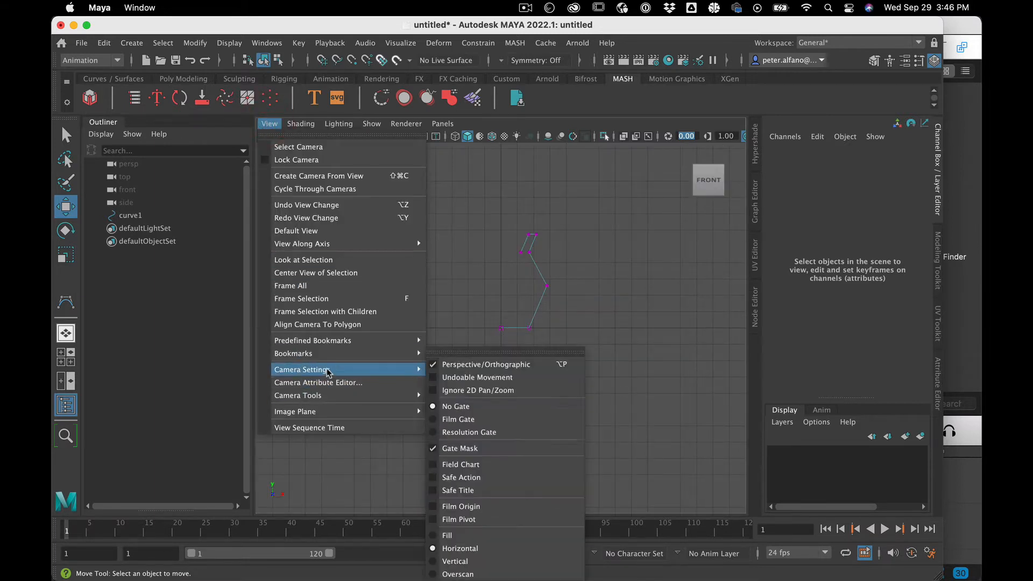
{"action": "mouse_move", "coordinate": [376, 395]}
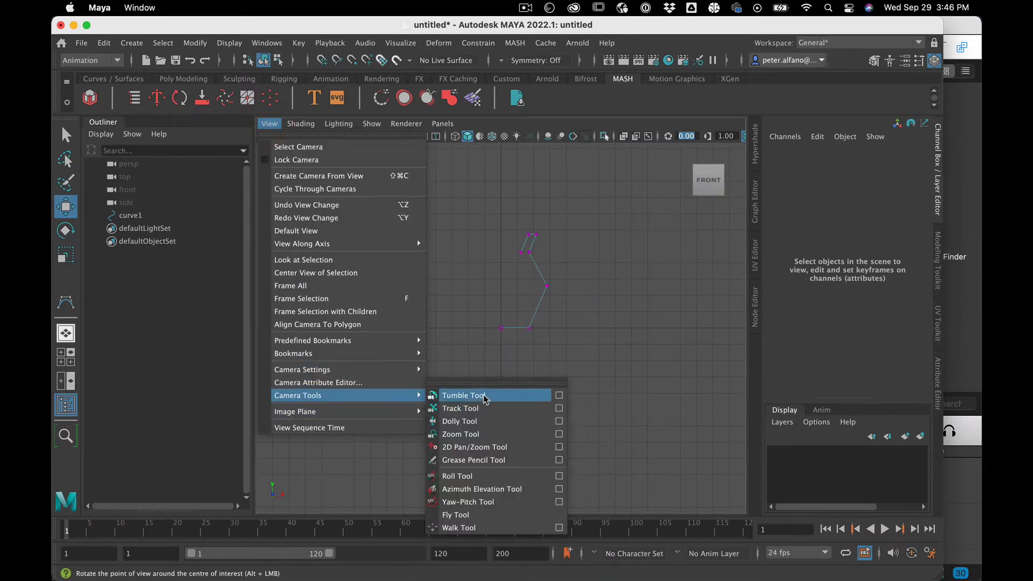
{"action": "left_click", "coordinate": [557, 395]}
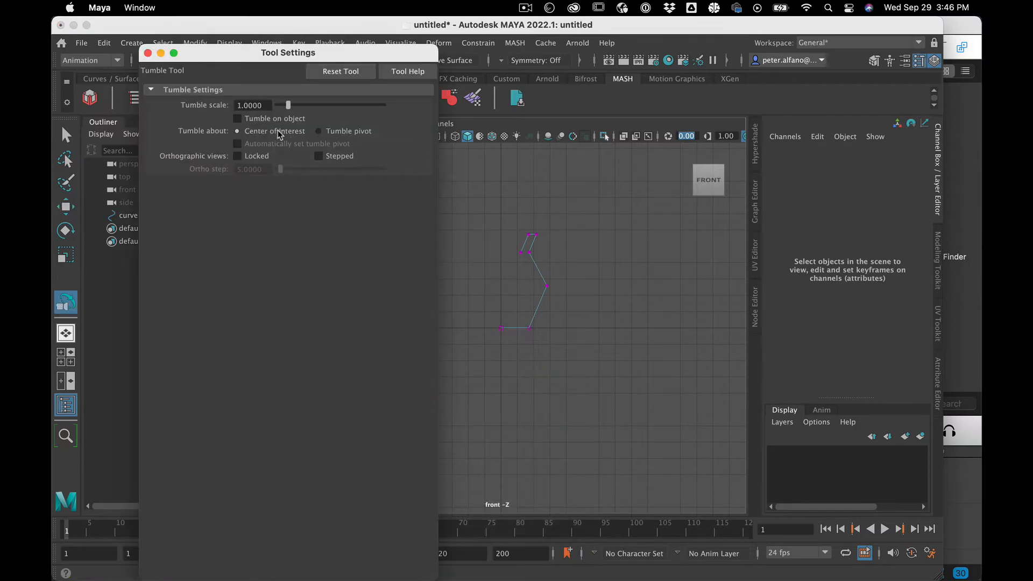
{"action": "left_click", "coordinate": [250, 154]}
{"action": "left_click", "coordinate": [148, 52]}
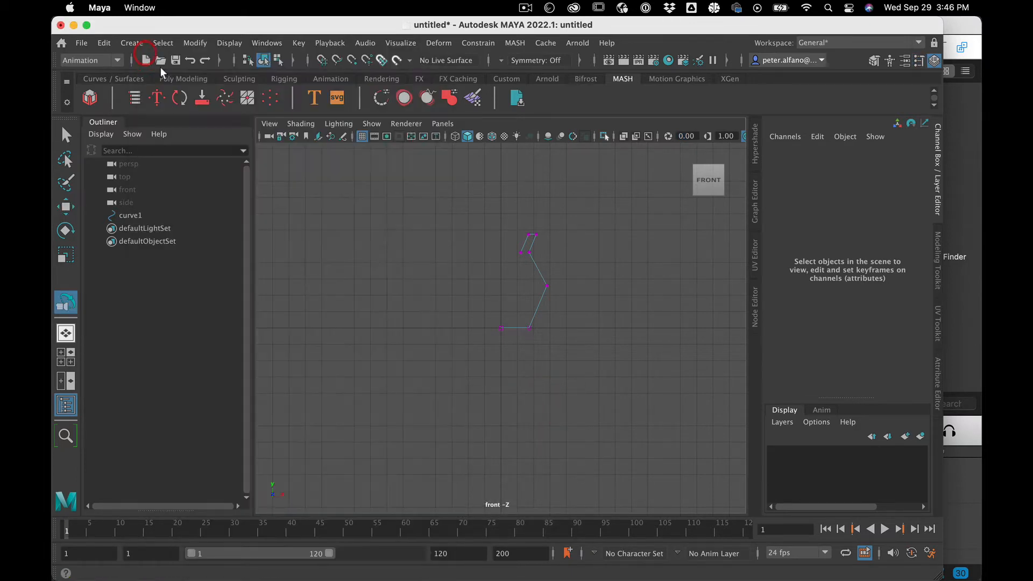
Step: Switch to the perspective view and orbit to see the profile curve at an angle
{"action": "key", "text": "space"}
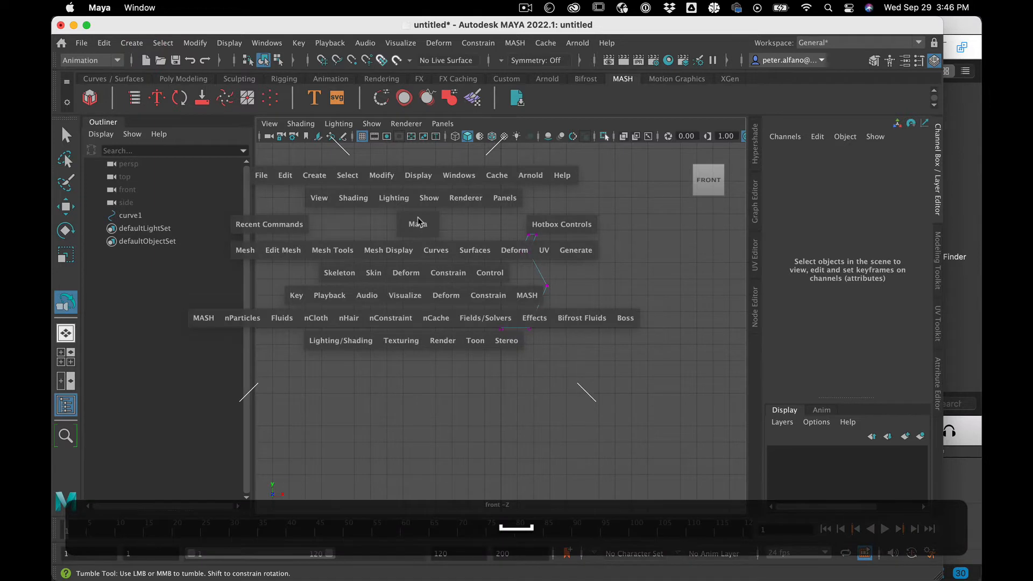
{"action": "left_click_drag", "start_coordinate": [419, 221], "coordinate": [418, 196]}
{"action": "left_click_drag", "start_coordinate": [511, 358], "coordinate": [540, 362], "text": "alt"}
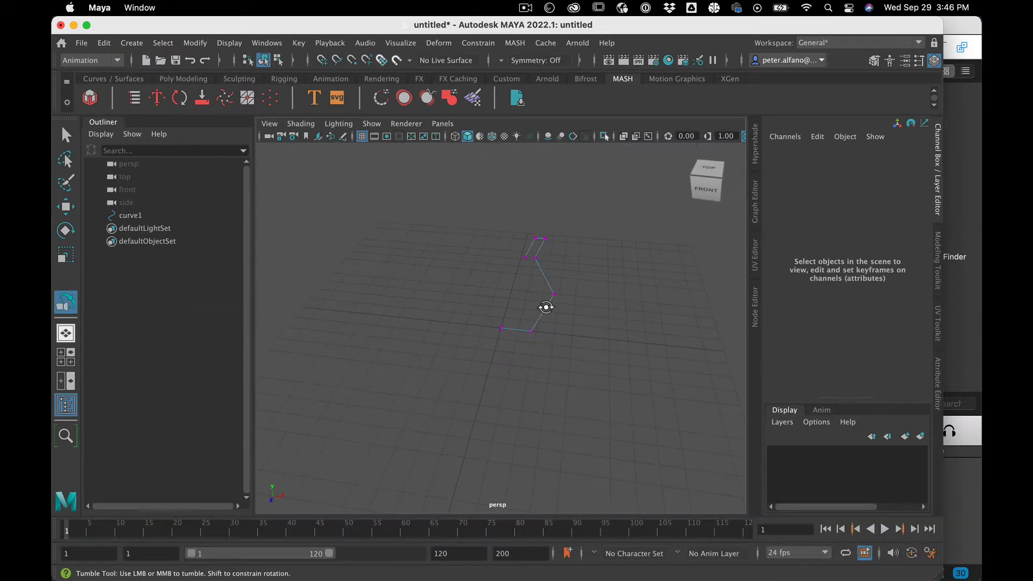
Step: Return the profile curve from control vertex editing to object mode and select the whole curve
{"action": "key", "text": "q"}
{"action": "left_click", "coordinate": [496, 273]}
{"action": "left_click_drag", "start_coordinate": [484, 203], "coordinate": [645, 462]}
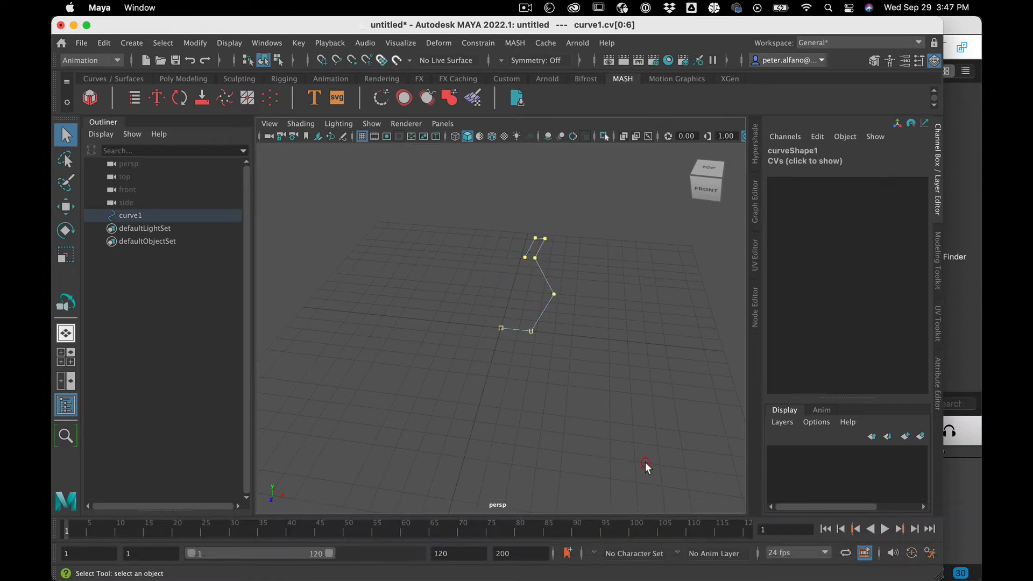
{"action": "right_click_drag", "start_coordinate": [533, 252], "coordinate": [597, 230]}
{"action": "left_click", "coordinate": [508, 210]}
{"action": "left_click", "coordinate": [554, 261]}
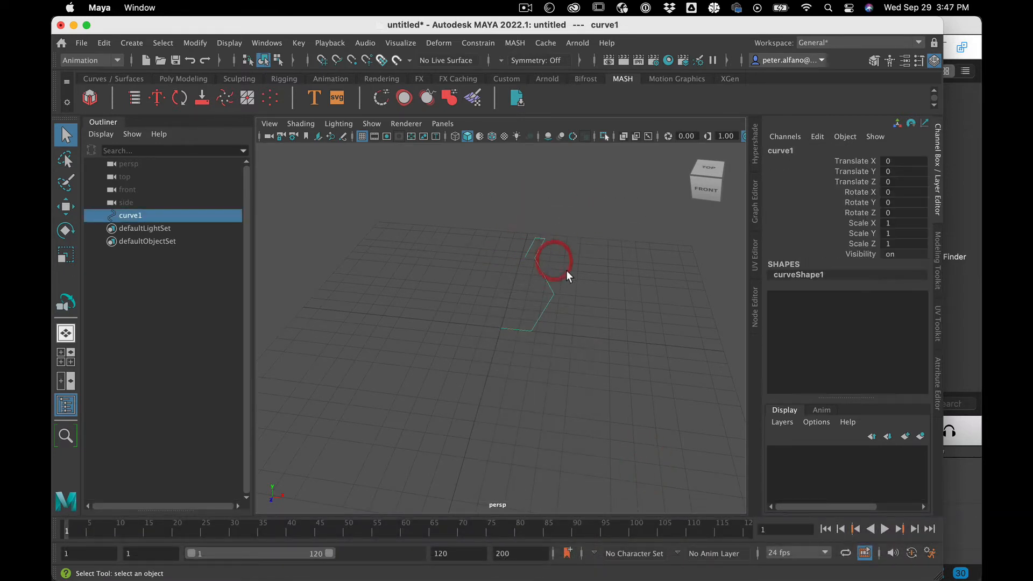
Step: Revolve the selected profile curve into a vase surface with the Modeling tool set and view it from a low angle
{"action": "left_click", "coordinate": [106, 60]}
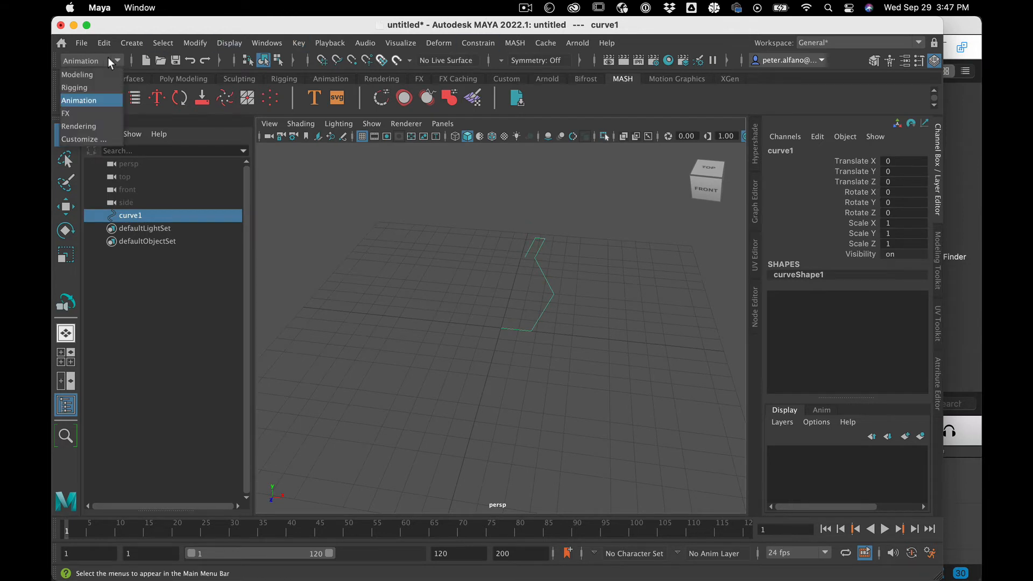
{"action": "left_click", "coordinate": [105, 75]}
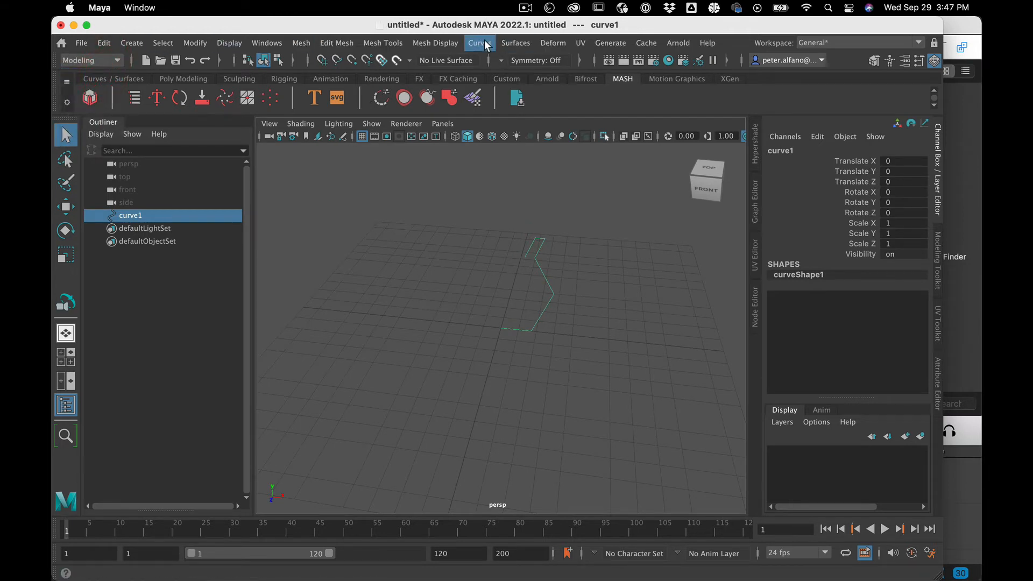
{"action": "left_click", "coordinate": [519, 41]}
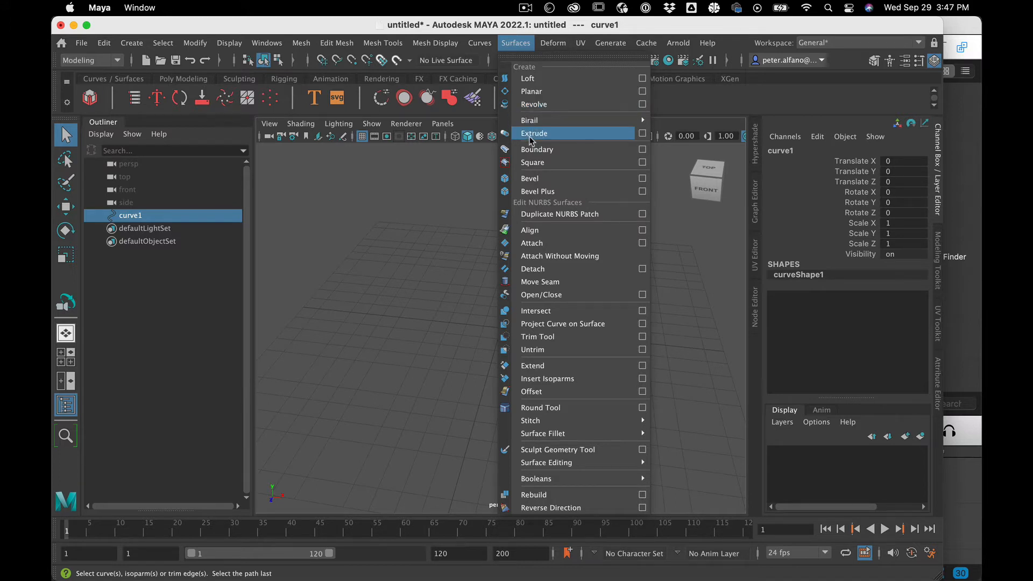
{"action": "left_click", "coordinate": [538, 104]}
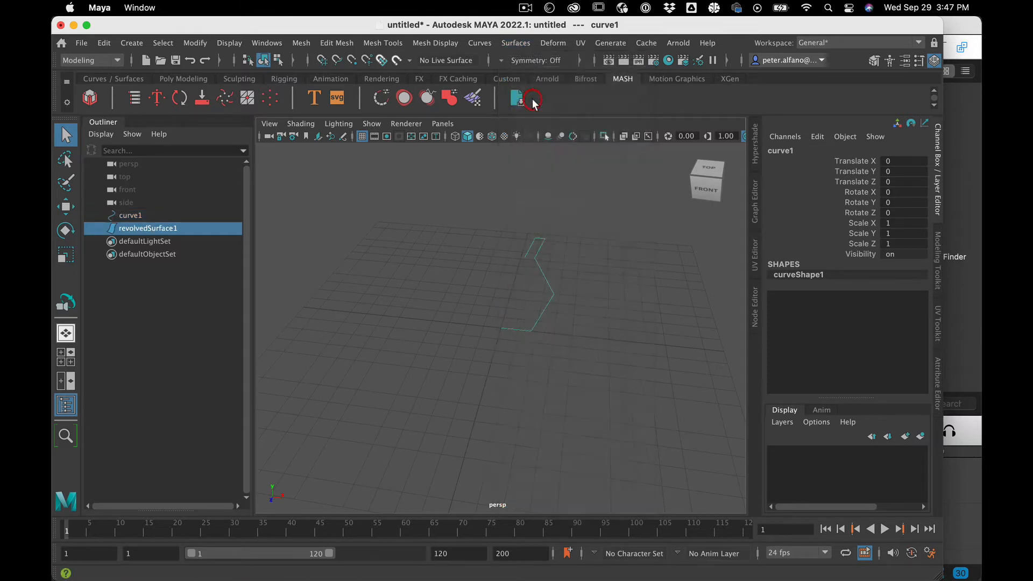
{"action": "left_click", "coordinate": [504, 397]}
{"action": "mouse_move", "coordinate": [516, 389]}
{"action": "left_mouse_down", "text": "alt"}
{"action": "mouse_move", "coordinate": [538, 357]}
{"action": "mouse_move", "coordinate": [524, 394]}
{"action": "mouse_move", "coordinate": [461, 381]}
{"action": "mouse_move", "coordinate": [479, 392]}
{"action": "mouse_move", "coordinate": [500, 346]}
{"action": "mouse_move", "coordinate": [528, 364]}
{"action": "mouse_move", "coordinate": [510, 406]}
{"action": "mouse_move", "coordinate": [517, 392]}
{"action": "mouse_move", "coordinate": [501, 406]}
{"action": "mouse_move", "coordinate": [489, 362]}
{"action": "mouse_move", "coordinate": [526, 360]}
{"action": "mouse_move", "coordinate": [512, 398]}
{"action": "mouse_move", "coordinate": [493, 373]}
{"action": "mouse_move", "coordinate": [510, 372]}
{"action": "left_mouse_up", "text": "alt"}
{"action": "scroll", "coordinate": [479, 390], "scroll_direction": "up", "scroll_amount": 3}
{"action": "scroll", "coordinate": [522, 383], "scroll_direction": "down", "scroll_amount": 5}
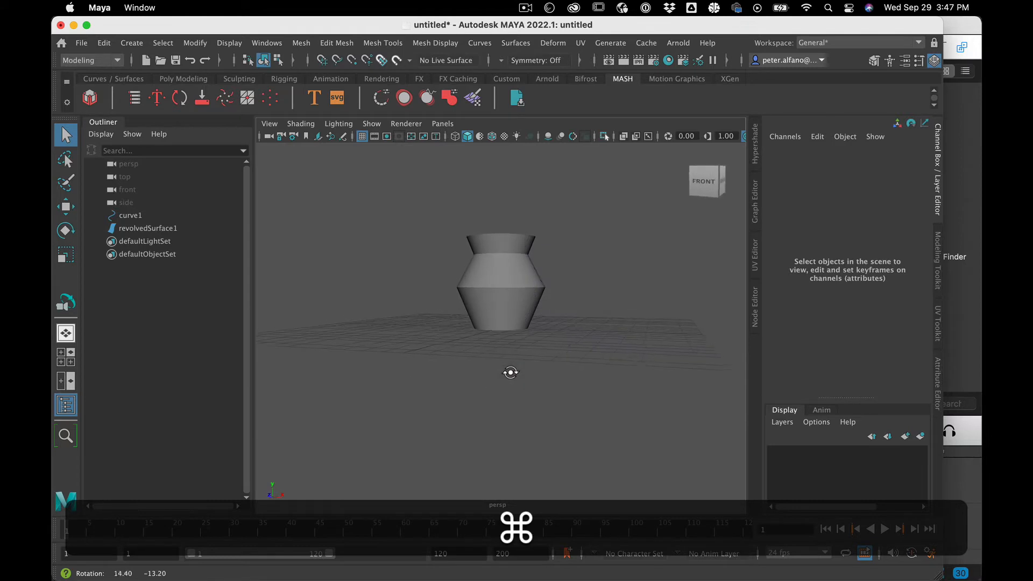
Step: Move all profile curve control vertices above the base upward along Y to make the revolved vase taller
{"action": "left_click", "coordinate": [119, 214]}
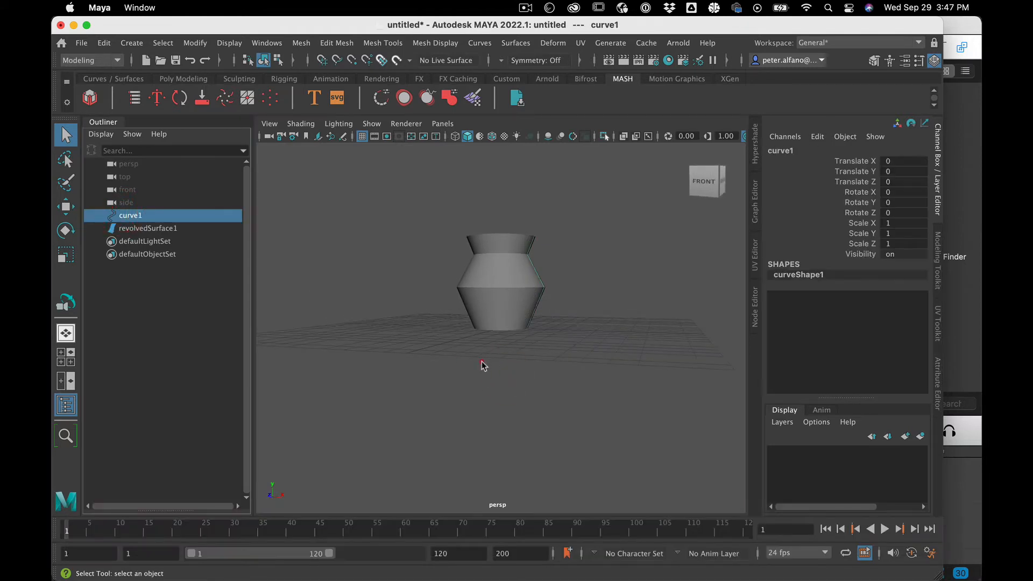
{"action": "right_click_drag", "start_coordinate": [483, 250], "coordinate": [409, 249]}
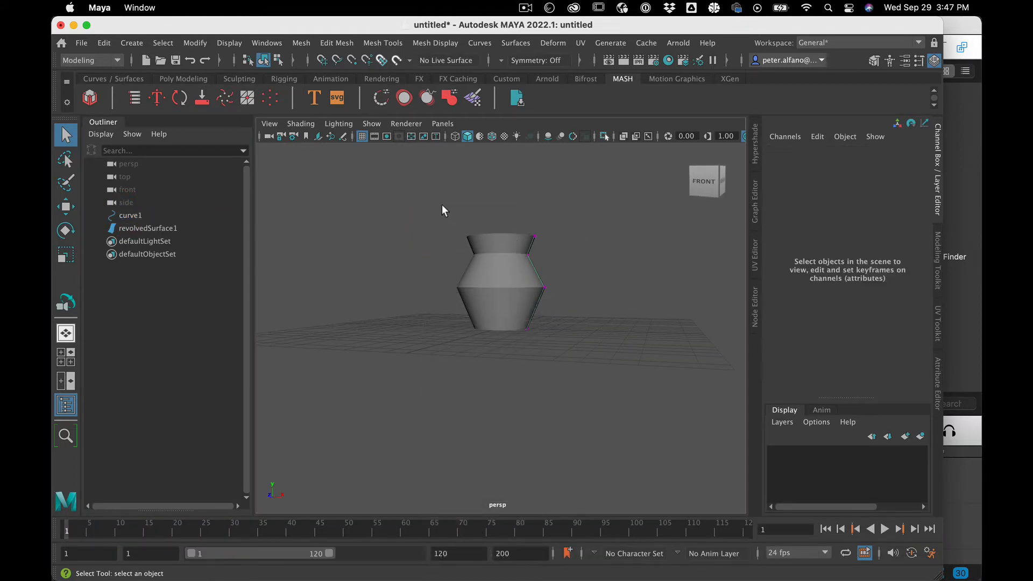
{"action": "left_click_drag", "start_coordinate": [437, 205], "coordinate": [559, 289]}
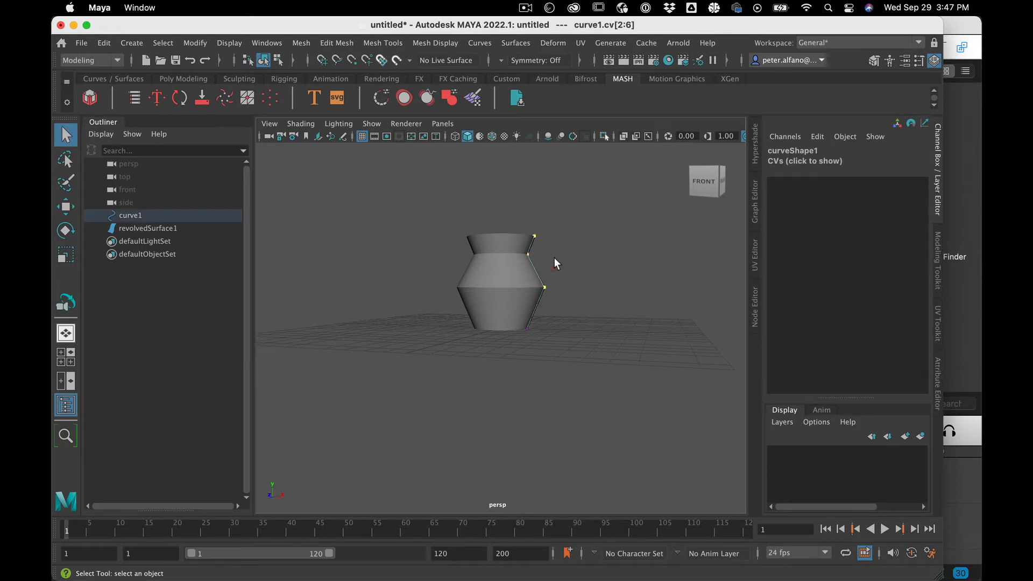
{"action": "key", "text": "w"}
{"action": "left_click_drag", "start_coordinate": [531, 206], "coordinate": [531, 189]}
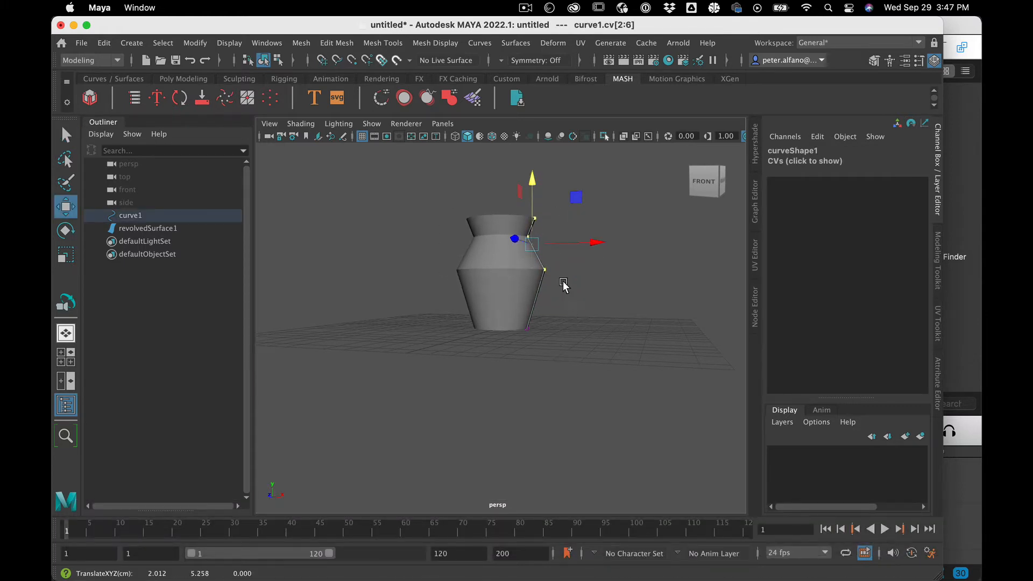
Step: Lower the control vertex at the vase's widest point along Y and clear the selection
{"action": "left_click", "coordinate": [544, 270]}
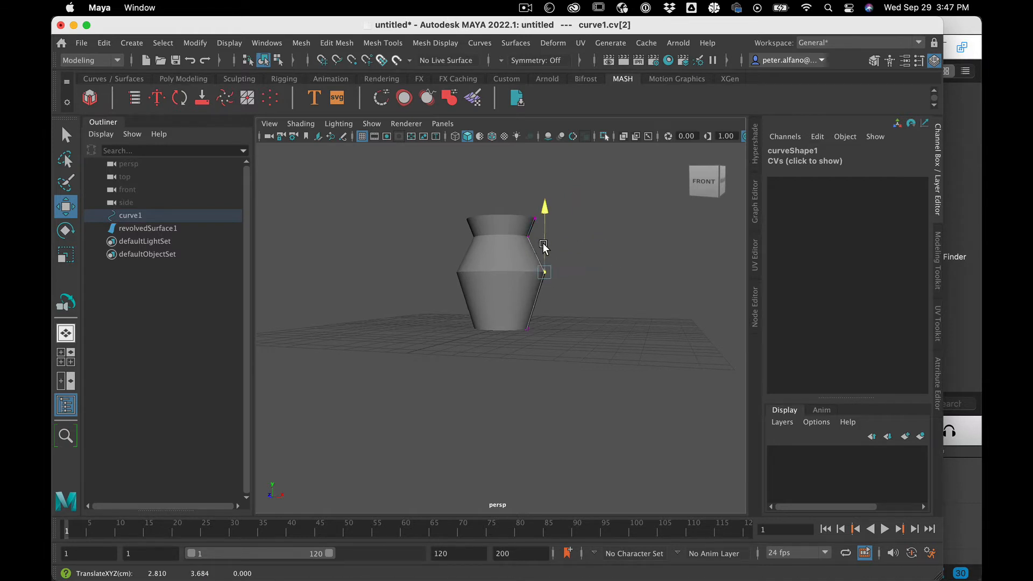
{"action": "left_click_drag", "start_coordinate": [544, 246], "coordinate": [543, 263]}
{"action": "left_click_drag", "start_coordinate": [544, 357], "coordinate": [572, 382], "text": "super"}
{"action": "left_click", "coordinate": [560, 372]}
Step: Switch to the front view and hide the revolved surface so only the profile curve shows
{"action": "key", "text": "space"}
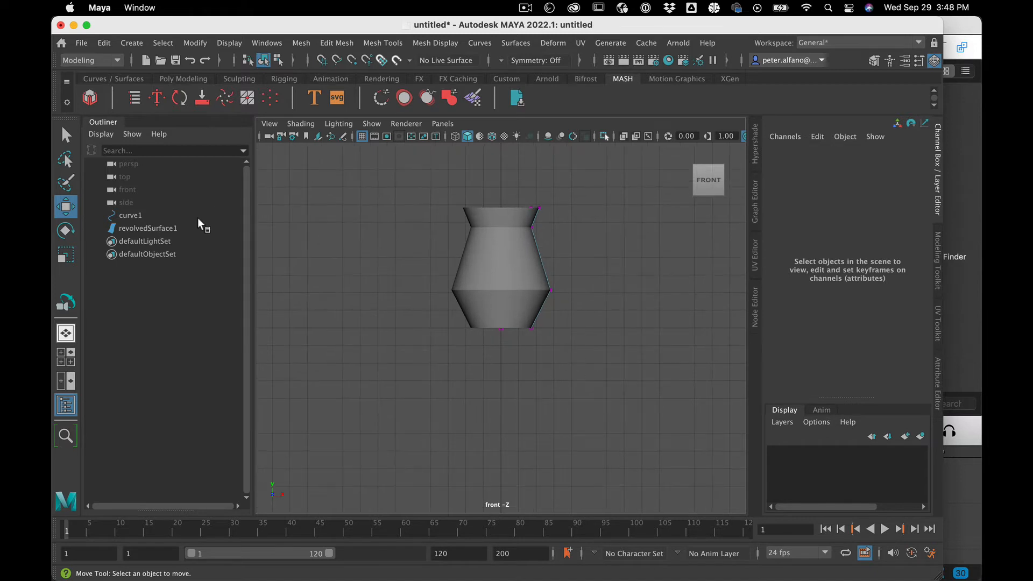
{"action": "left_click", "coordinate": [171, 228]}
{"action": "key", "text": "ctrl+h"}
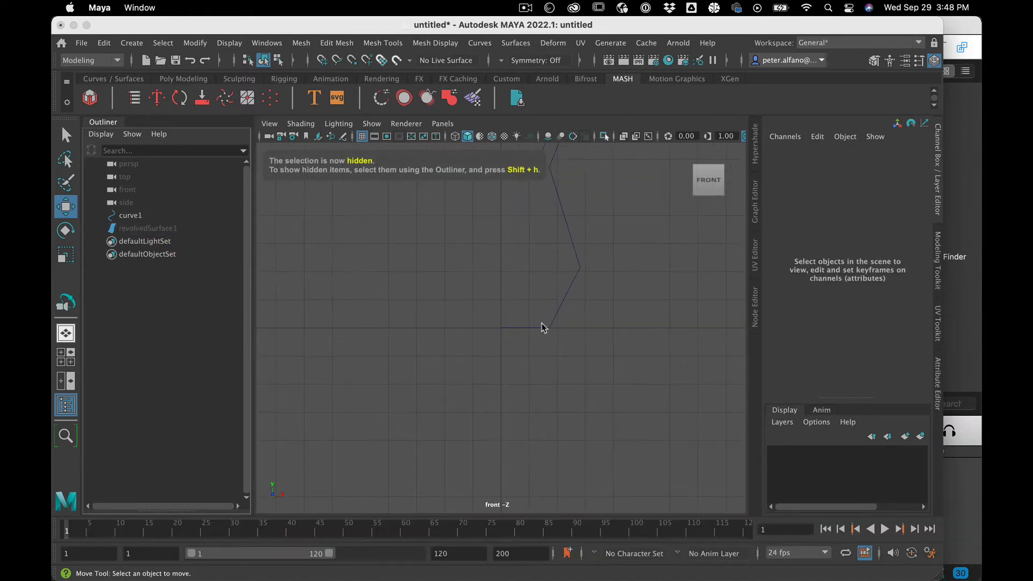
Step: Mark curve points on the profile just before and after the base corner and the widest corner
{"action": "scroll", "coordinate": [542, 328], "scroll_direction": "up", "scroll_amount": 2}
{"action": "mouse_move", "coordinate": [542, 334]}
{"action": "right_mouse_down"}
{"action": "mouse_move", "coordinate": [541, 323]}
{"action": "mouse_move", "coordinate": [543, 331]}
{"action": "right_mouse_up"}
{"action": "key", "text": "q"}
{"action": "left_click", "coordinate": [552, 249]}
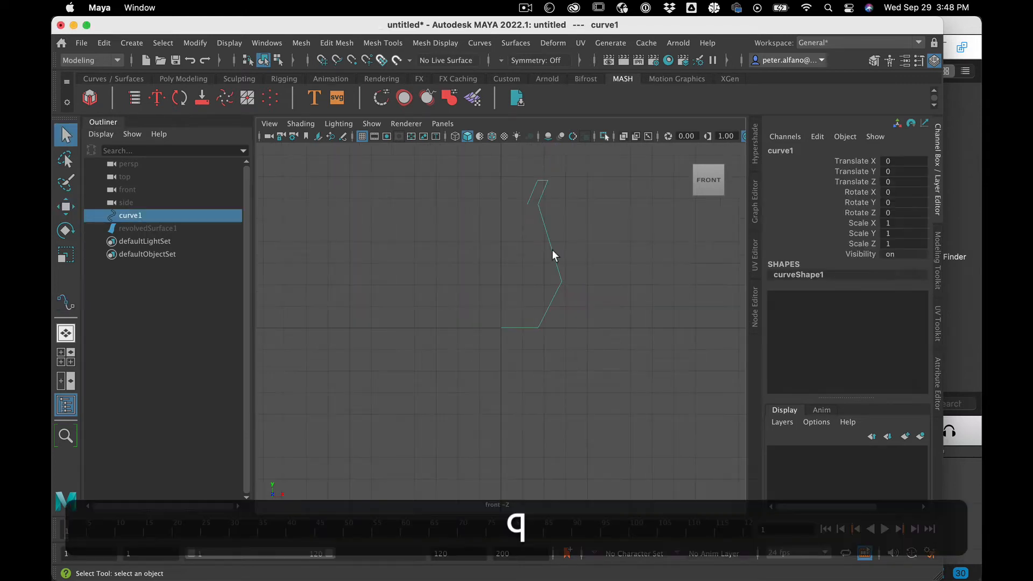
{"action": "right_click_drag", "start_coordinate": [552, 250], "coordinate": [553, 222]}
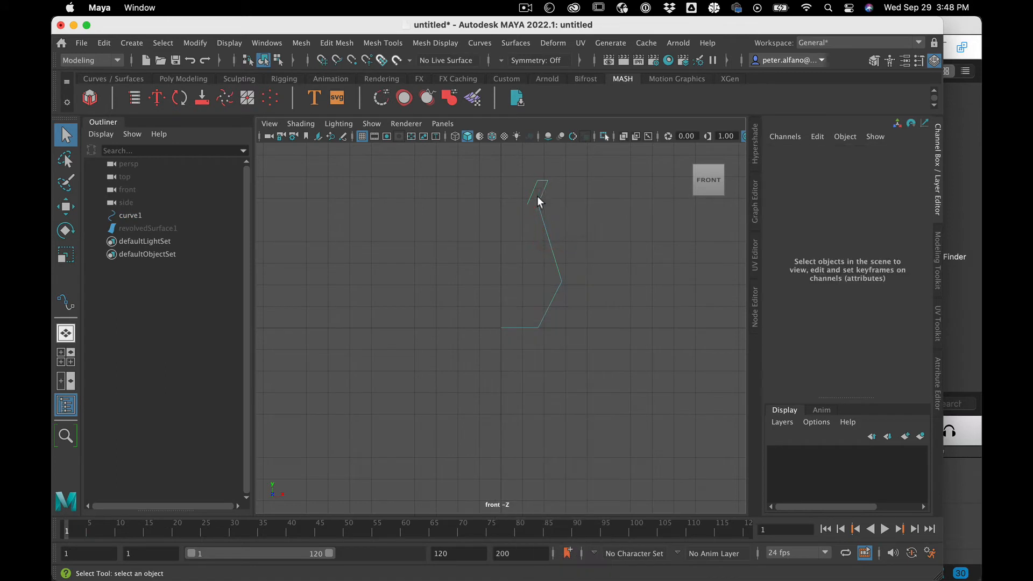
{"action": "left_click", "coordinate": [543, 327]}
{"action": "left_click", "coordinate": [545, 328]}
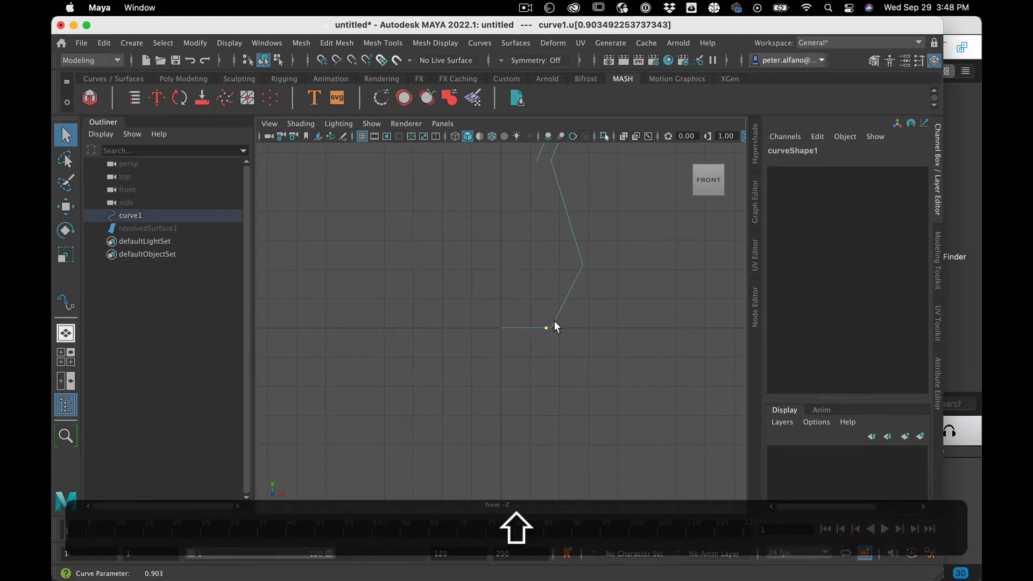
{"action": "left_click", "coordinate": [554, 321], "text": "shift"}
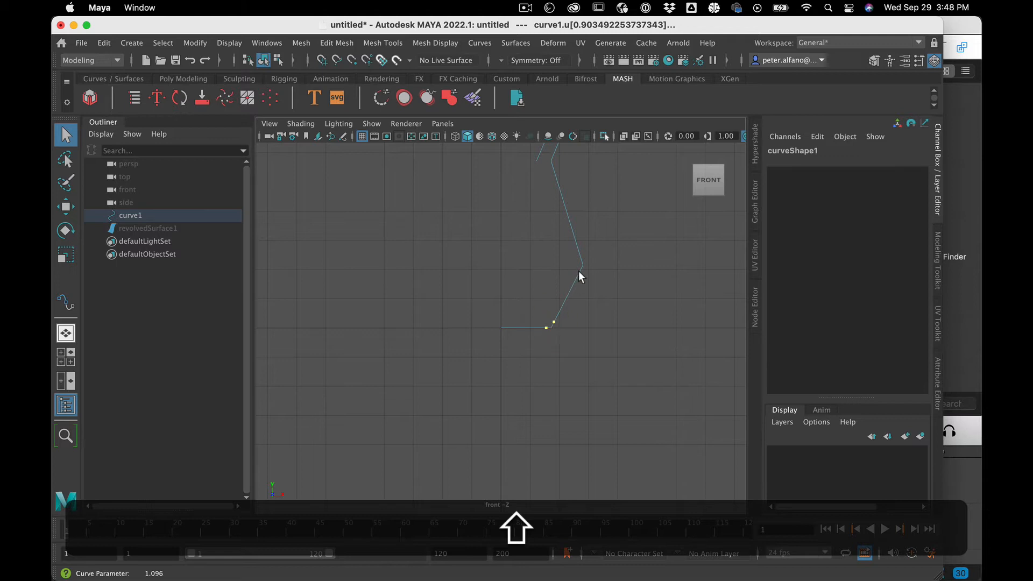
{"action": "left_click", "coordinate": [581, 268], "text": "shift"}
{"action": "left_click", "coordinate": [581, 260], "text": "shift"}
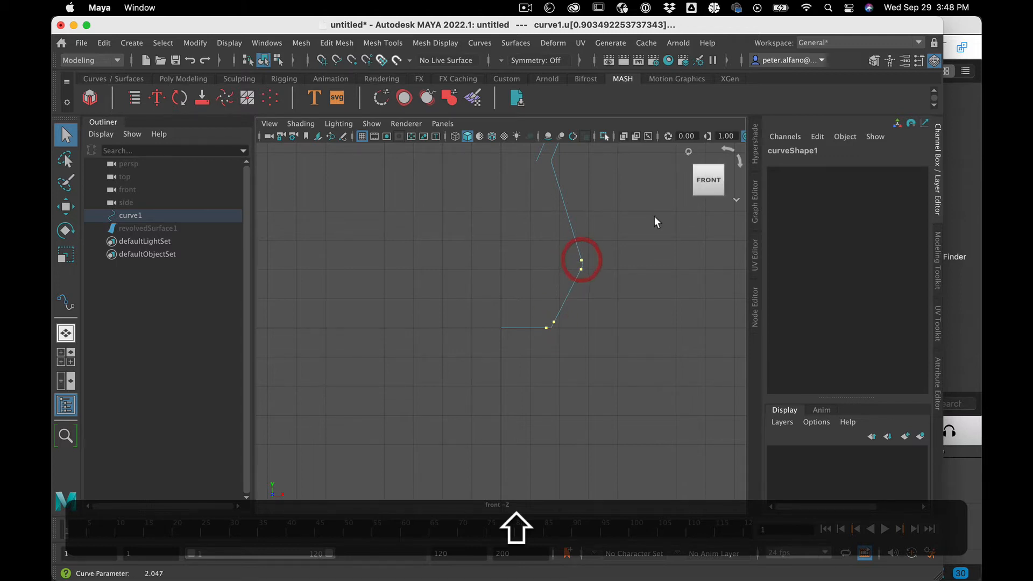
Step: Add curve points to the selection just below and just above the profile's neck corner
{"action": "key", "text": "Return"}
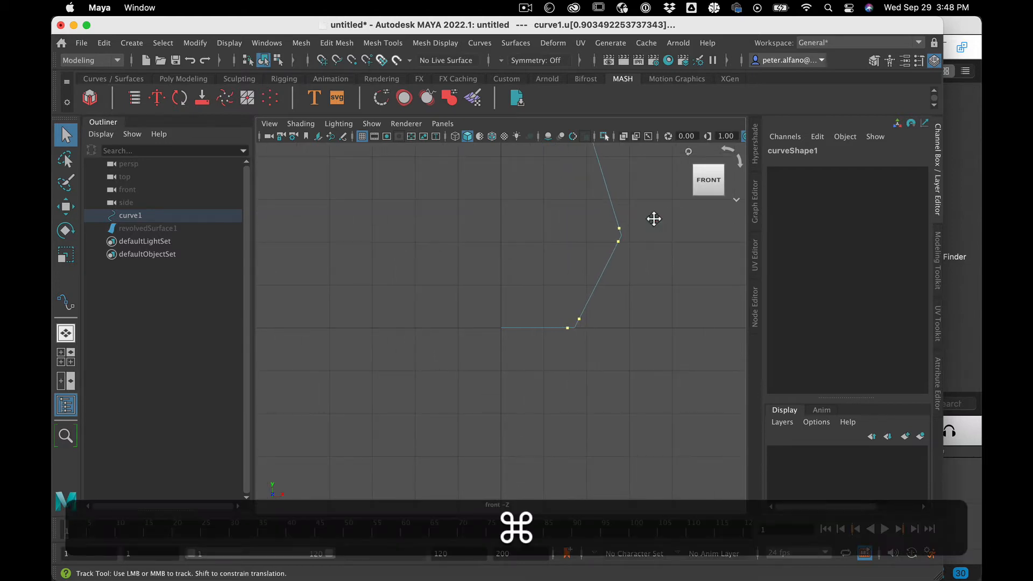
{"action": "middle_click_drag", "start_coordinate": [653, 218], "coordinate": [604, 394], "text": "alt"}
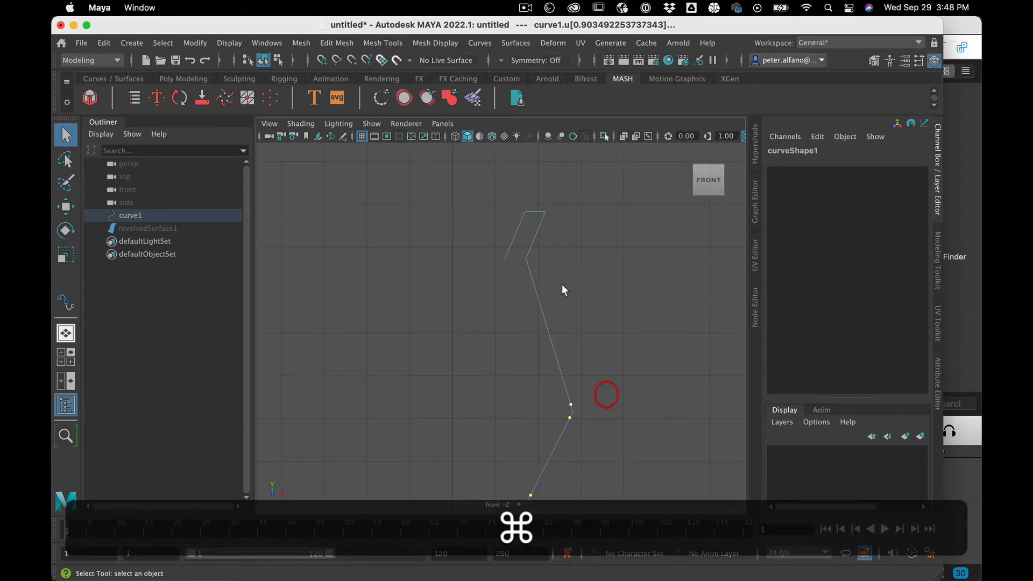
{"action": "left_click", "coordinate": [527, 266], "text": "shift"}
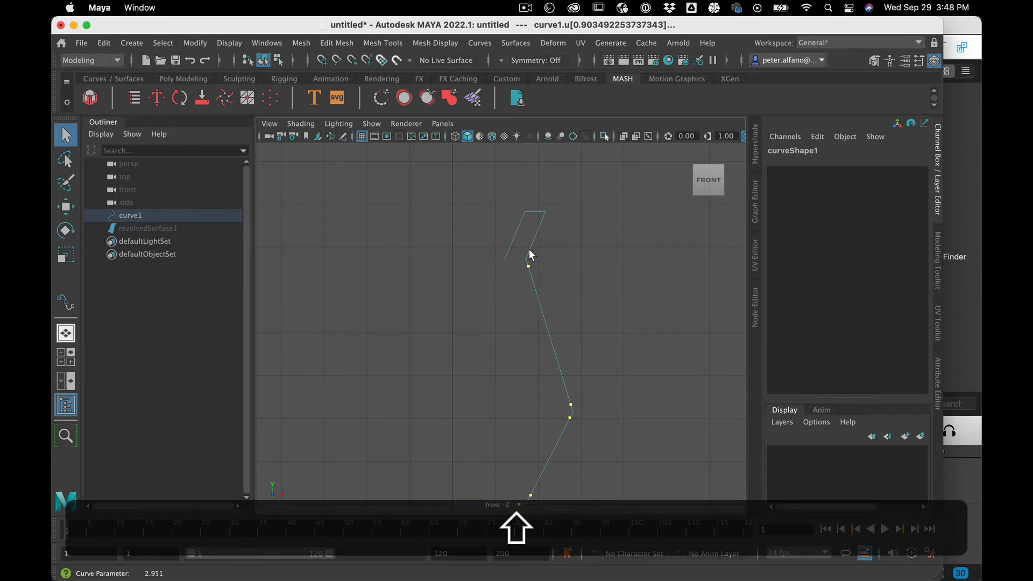
{"action": "key", "text": "Return"}
{"action": "left_click", "coordinate": [528, 251]}
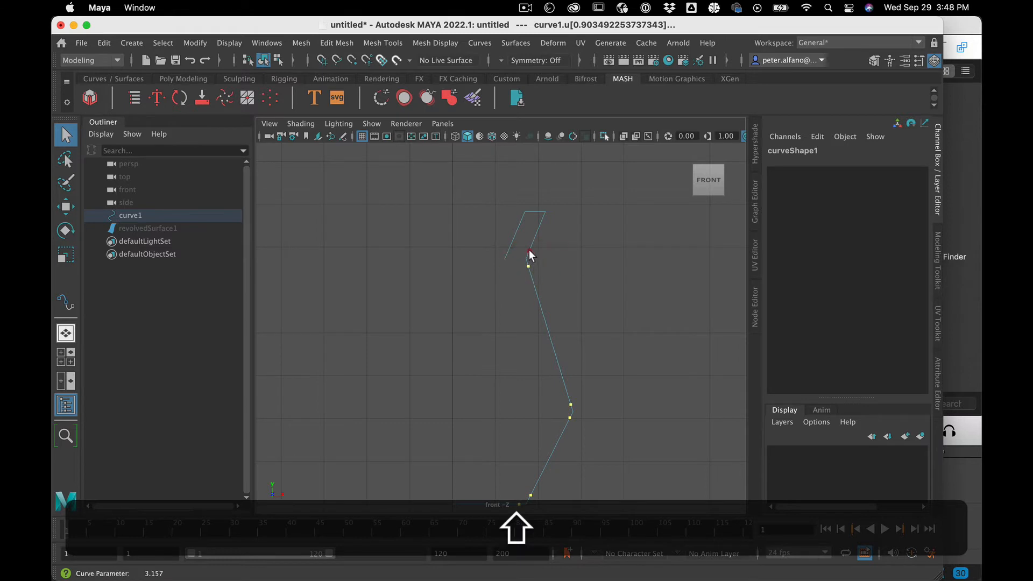
Step: Add curve points to the selection on both sides of the outer and inner rim corners
{"action": "left_click", "coordinate": [542, 215]}
{"action": "key", "text": "Return"}
{"action": "left_click", "coordinate": [541, 214]}
{"action": "key", "text": "Return"}
{"action": "left_click", "coordinate": [527, 212]}
{"action": "left_click", "coordinate": [525, 215]}
{"action": "left_click", "coordinate": [526, 216]}
{"action": "key", "text": "Return"}
{"action": "left_click", "coordinate": [529, 252]}
{"action": "left_click", "coordinate": [535, 245]}
{"action": "key", "text": "Return"}
{"action": "key", "text": "z"}
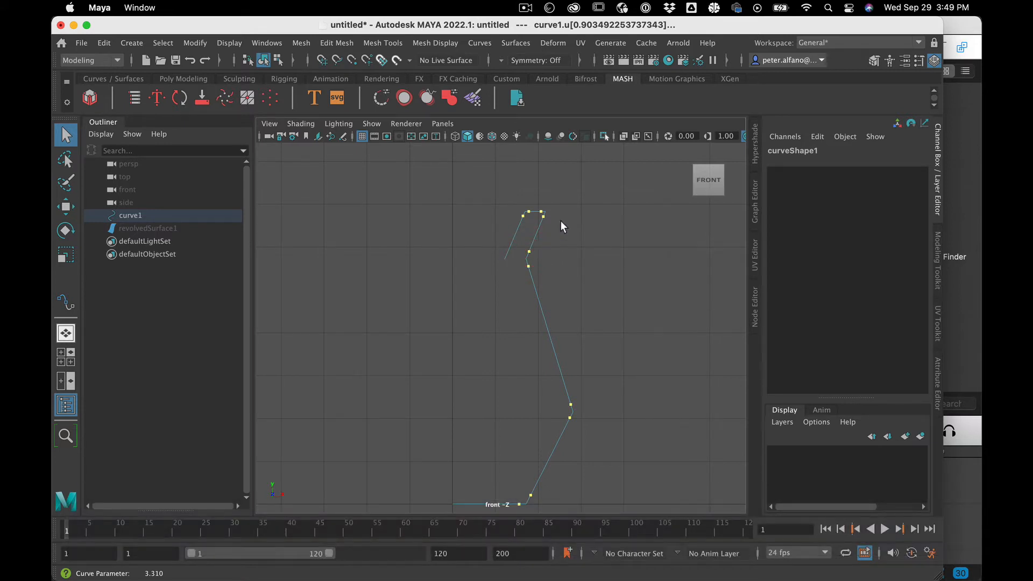
Step: Insert knots into the profile curve at all marked curve points and clear the selection
{"action": "right_click_drag", "start_coordinate": [550, 218], "coordinate": [544, 195], "text": "shift"}
{"action": "left_click", "coordinate": [583, 244]}
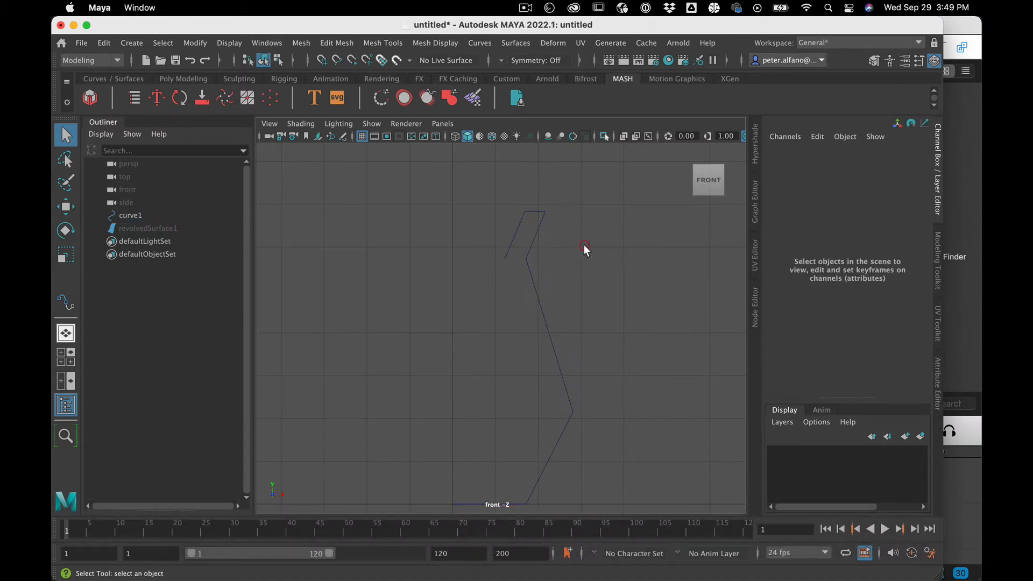
Step: Display the profile curve's control vertices and select all of them
{"action": "left_click_drag", "start_coordinate": [381, 199], "coordinate": [709, 514]}
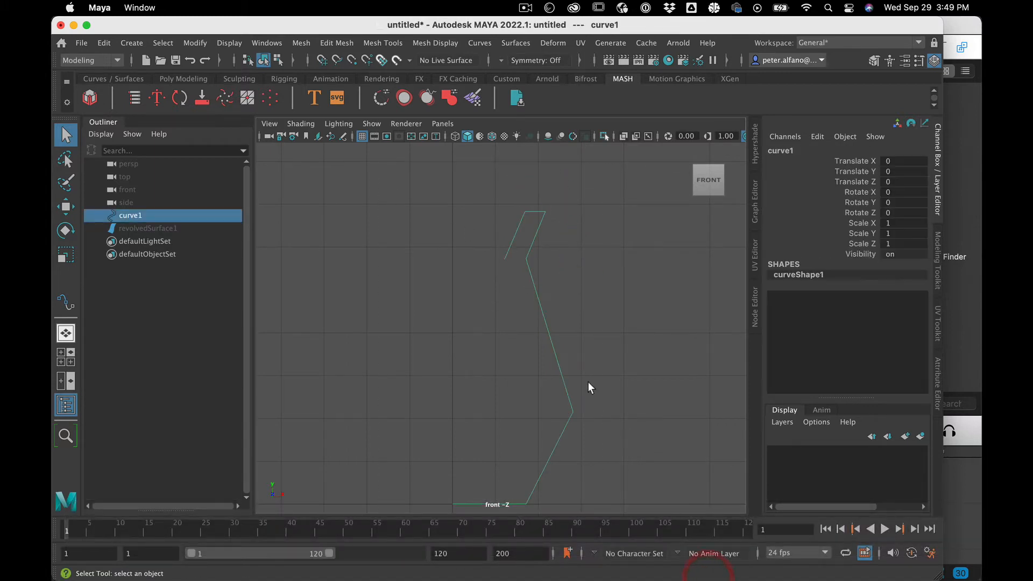
{"action": "right_click_drag", "start_coordinate": [553, 249], "coordinate": [477, 261]}
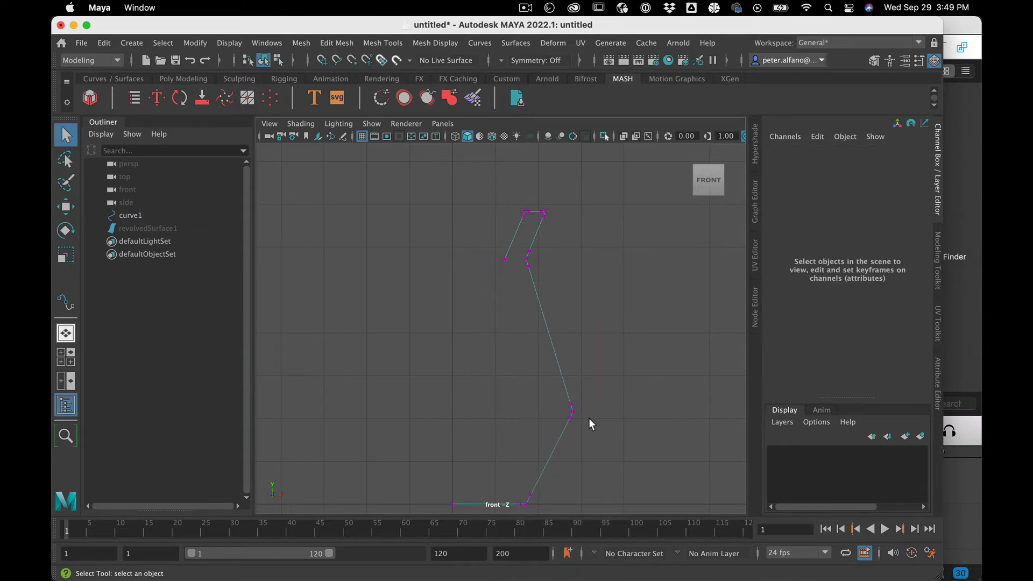
{"action": "right_click_drag", "start_coordinate": [548, 334], "coordinate": [466, 354], "text": "alt"}
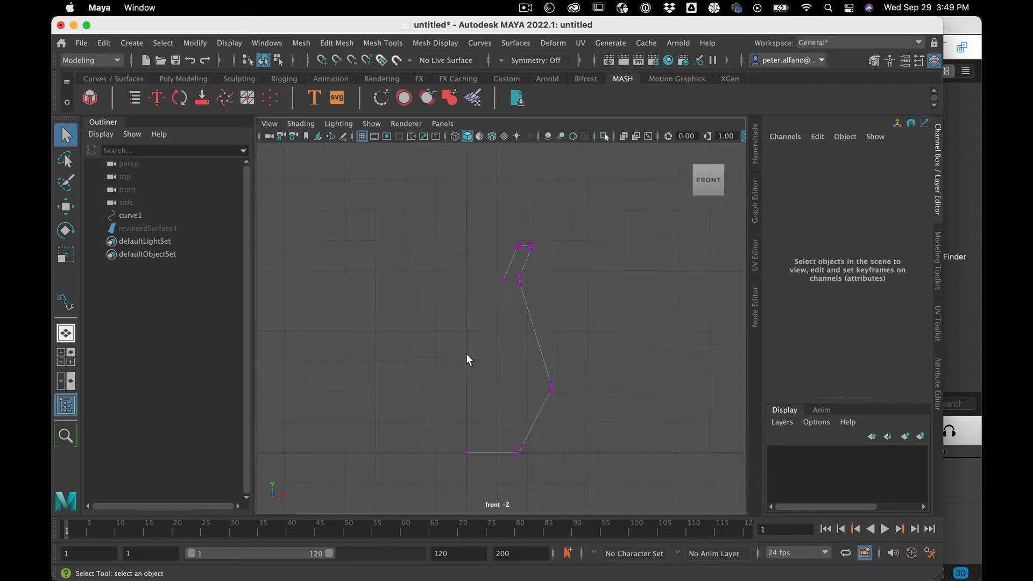
{"action": "left_click_drag", "start_coordinate": [418, 214], "coordinate": [604, 484]}
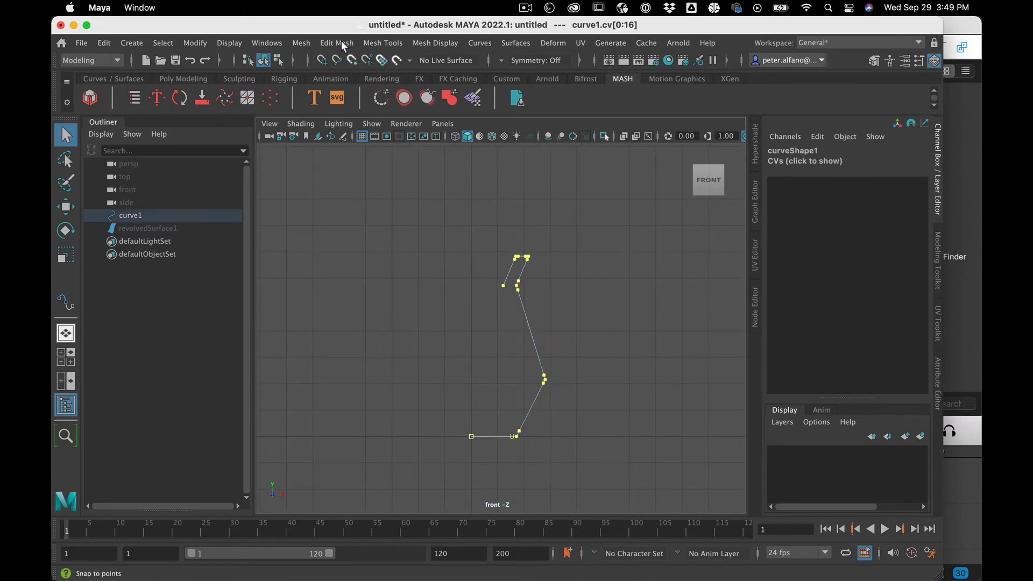
Step: Try to rebuild the curve from its selected control vertices as Uniform, 0 to 1, 3 Cubic, keeping CVs
{"action": "left_click", "coordinate": [478, 43]}
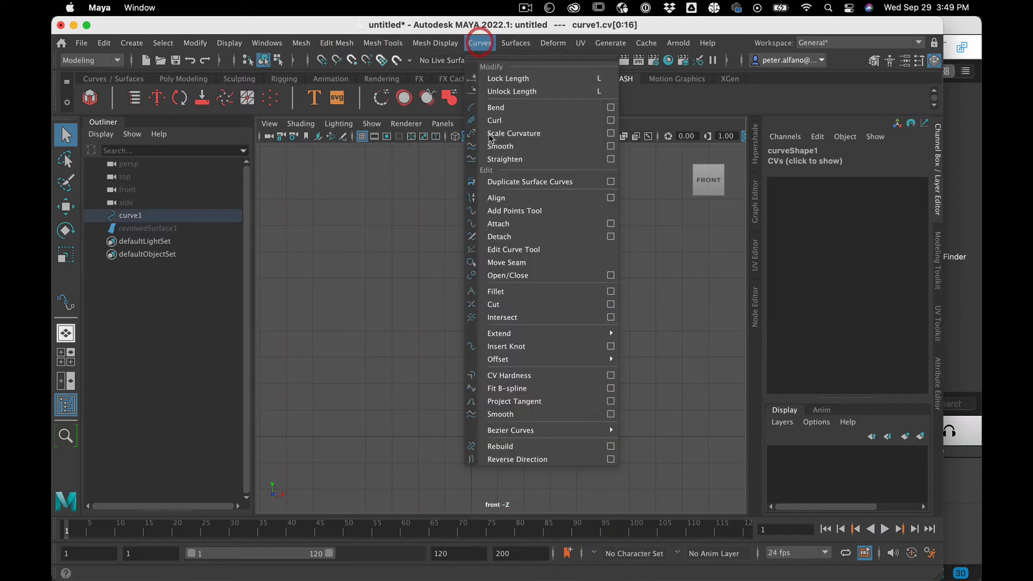
{"action": "left_click", "coordinate": [610, 446]}
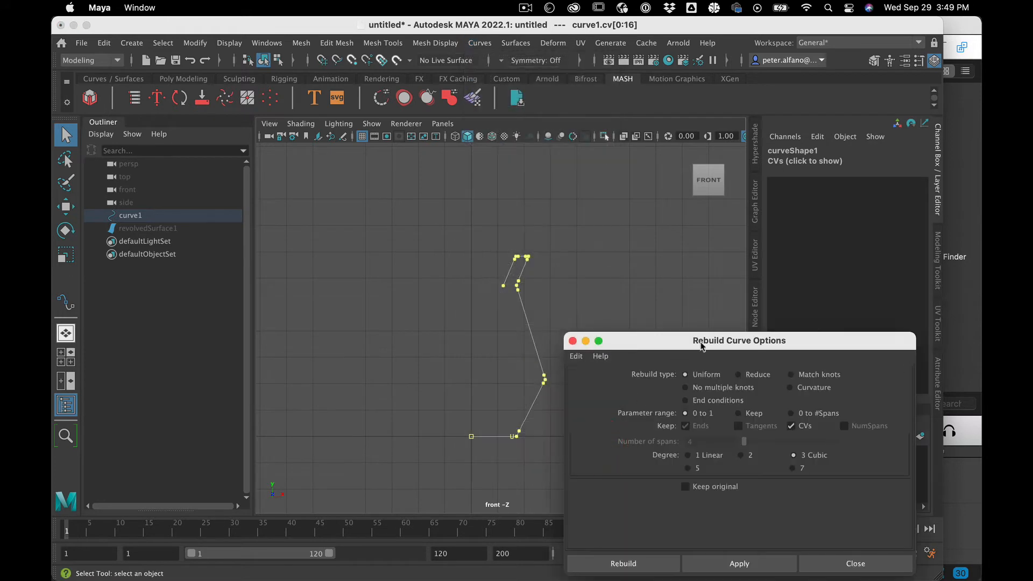
{"action": "left_click_drag", "start_coordinate": [708, 337], "coordinate": [709, 141]}
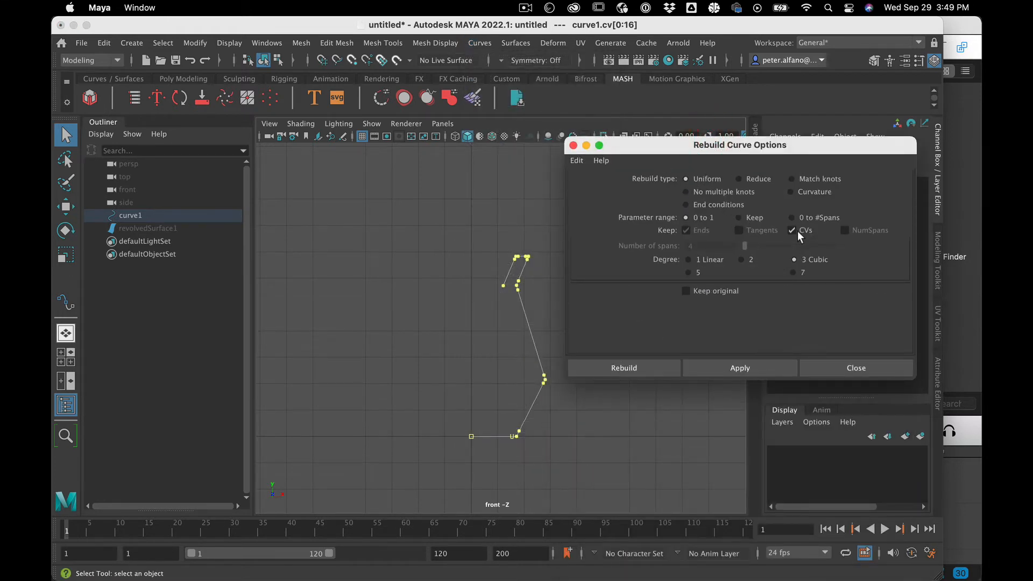
{"action": "left_click", "coordinate": [809, 256]}
{"action": "left_click", "coordinate": [714, 363]}
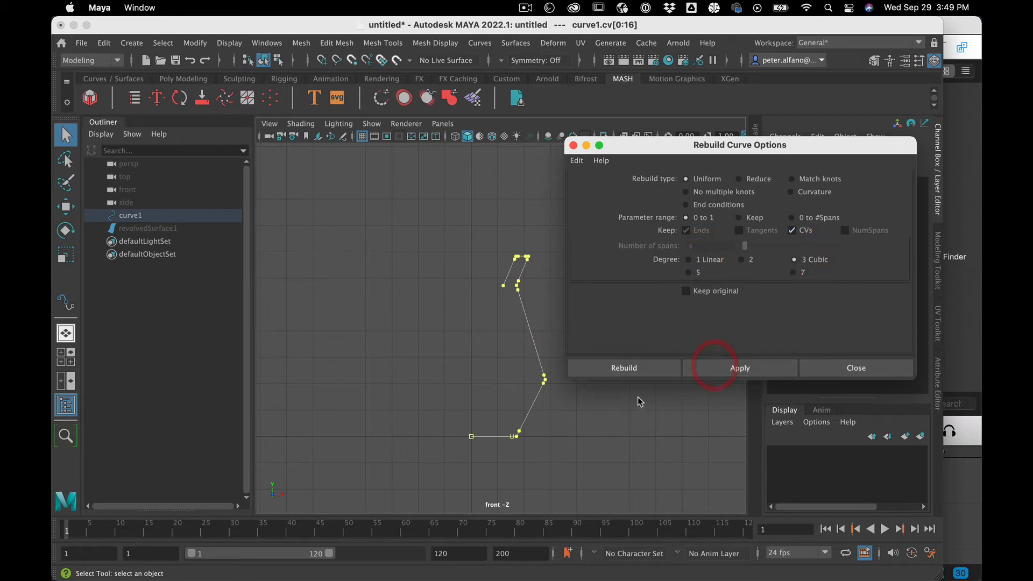
{"action": "left_click", "coordinate": [850, 368]}
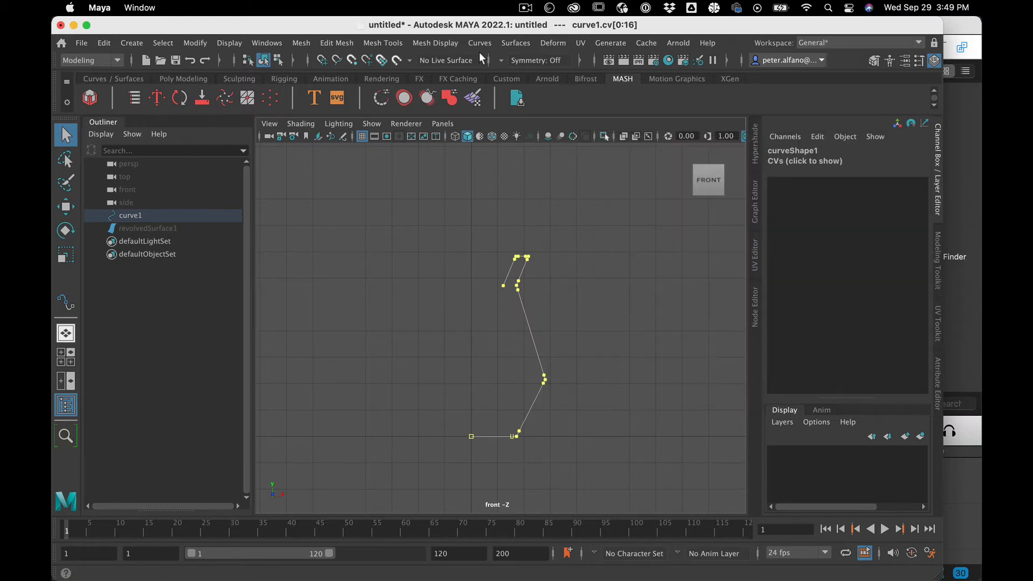
Step: Rebuild the whole profile curve as Uniform, parameter range 0 to 1, degree 3 Cubic, keeping its CVs
{"action": "left_click", "coordinate": [479, 45]}
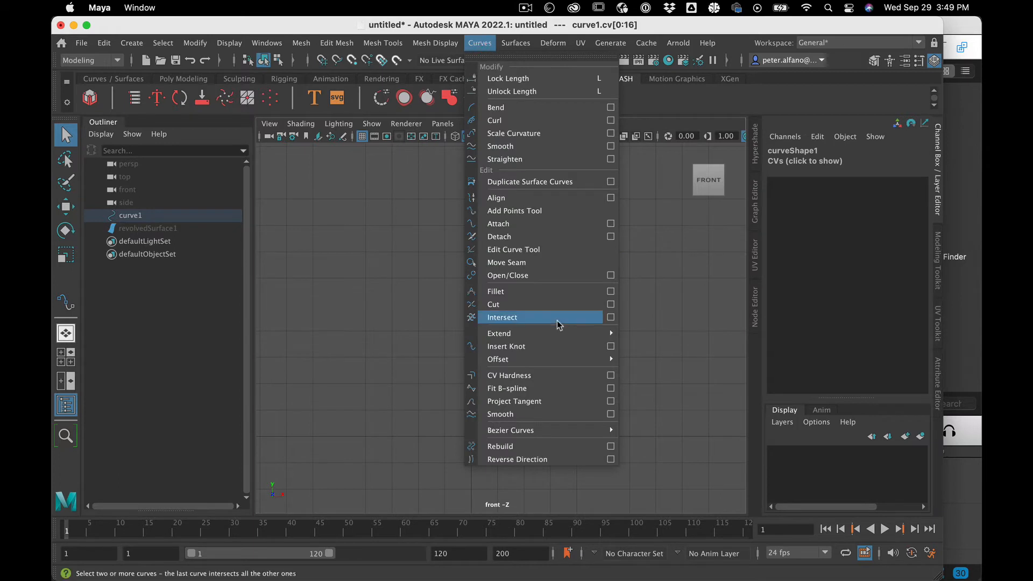
{"action": "left_click", "coordinate": [611, 375]}
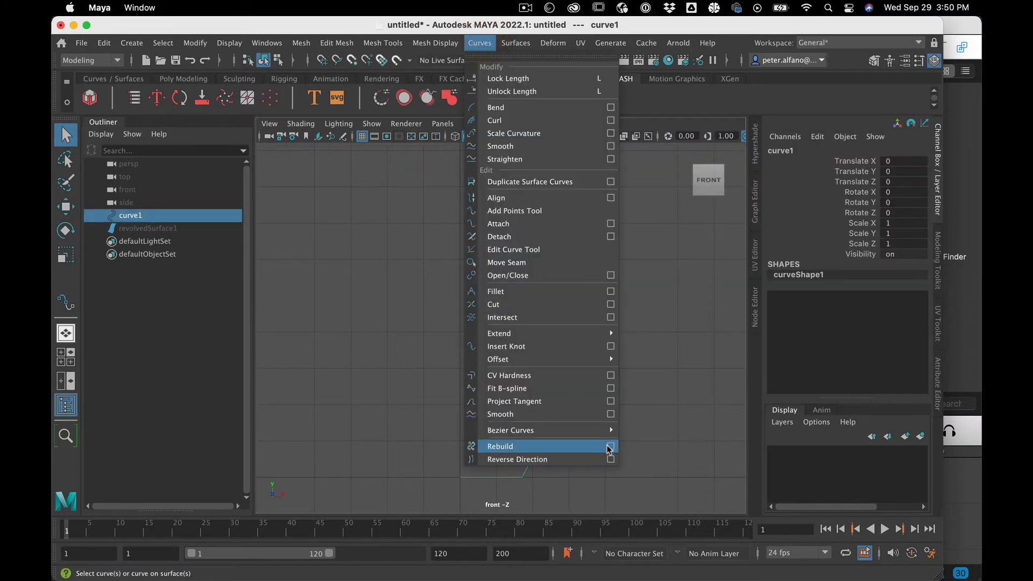
{"action": "left_click", "coordinate": [610, 447]}
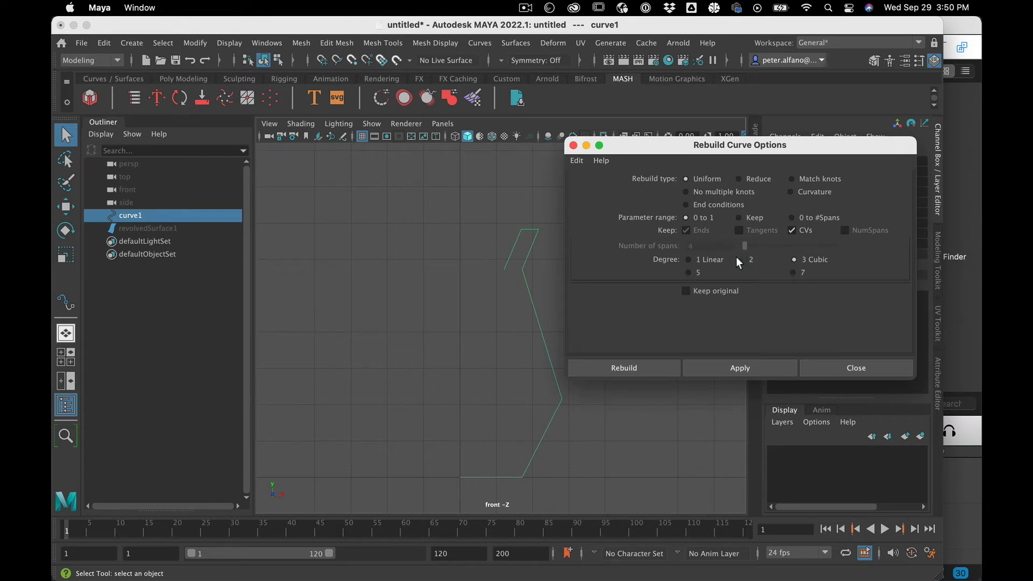
{"action": "left_click", "coordinate": [748, 369]}
{"action": "left_click", "coordinate": [573, 145]}
Step: Display the rebuilt profile curve's control vertices and make them selectable
{"action": "right_click_drag", "start_coordinate": [499, 483], "coordinate": [425, 259]}
{"action": "scroll", "coordinate": [489, 463], "scroll_direction": "up", "scroll_amount": 3}
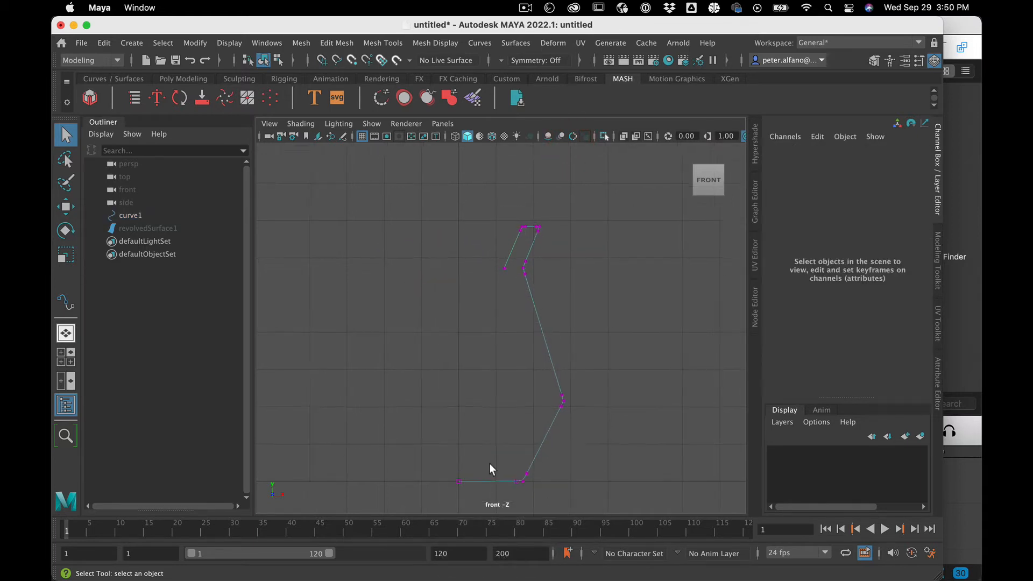
{"action": "scroll", "coordinate": [489, 463], "scroll_direction": "down", "scroll_amount": 4}
{"action": "scroll", "coordinate": [482, 462], "scroll_direction": "up", "scroll_amount": 1}
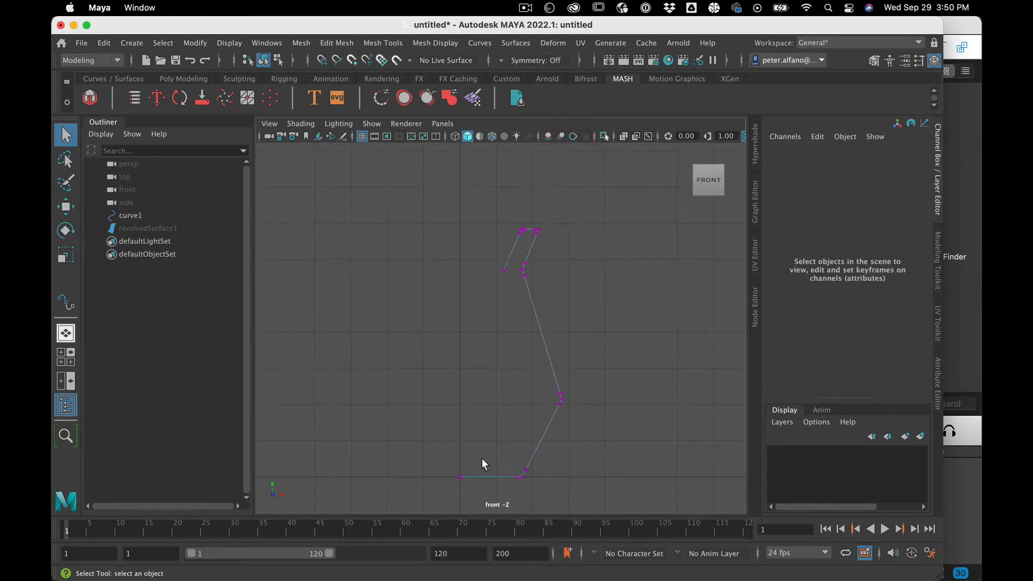
{"action": "right_click_drag", "start_coordinate": [491, 477], "coordinate": [488, 222]}
{"action": "left_click", "coordinate": [495, 477]}
{"action": "right_click_drag", "start_coordinate": [495, 476], "coordinate": [496, 451], "text": "shift"}
{"action": "right_click_drag", "start_coordinate": [479, 249], "coordinate": [403, 263]}
Step: Select the four control vertices along the profile's base segment and scale them flat vertically into one line
{"action": "left_click_drag", "start_coordinate": [529, 486], "coordinate": [536, 489]}
{"action": "key", "text": "e"}
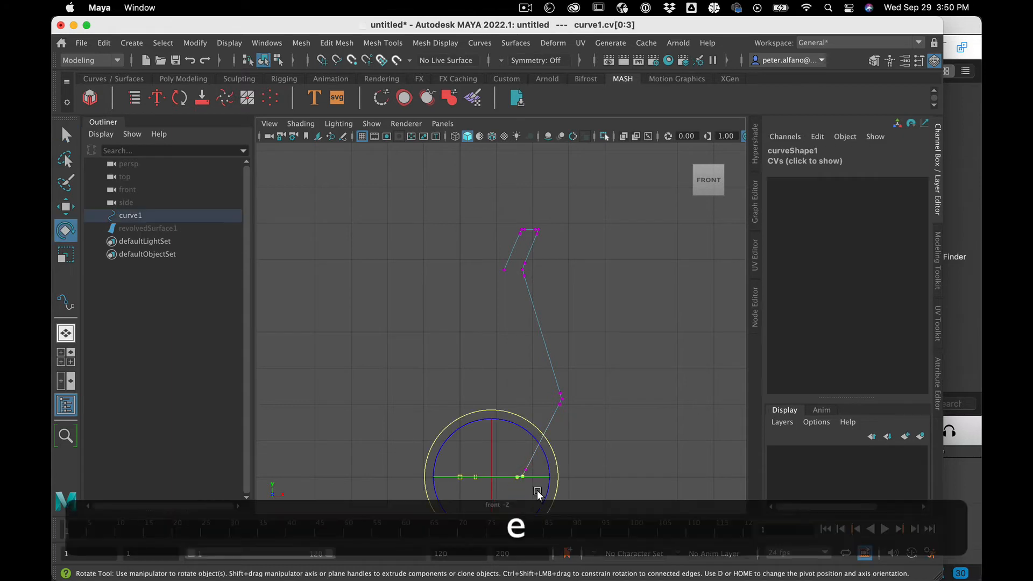
{"action": "key", "text": "r"}
{"action": "left_click_drag", "start_coordinate": [490, 419], "coordinate": [491, 476]}
{"action": "left_click_drag", "start_coordinate": [472, 530], "coordinate": [472, 522]}
{"action": "key", "text": "w"}
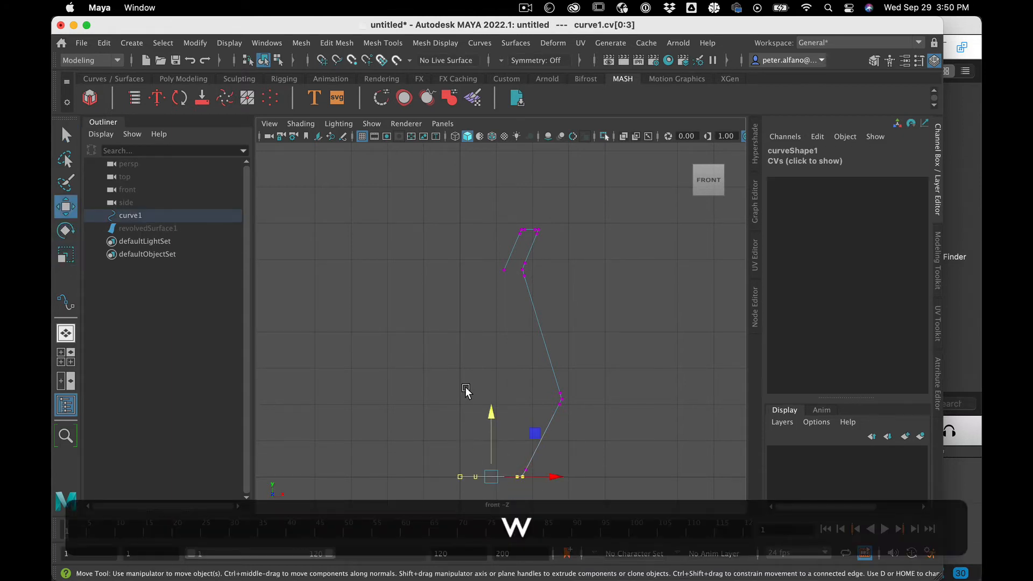
Step: Snap the base segment's four control vertices vertically onto the grid's horizontal ground line and clear the selection
{"action": "scroll", "coordinate": [465, 391], "scroll_direction": "down", "scroll_amount": 2}
{"action": "middle_click_drag", "start_coordinate": [465, 391], "coordinate": [503, 254], "text": "alt"}
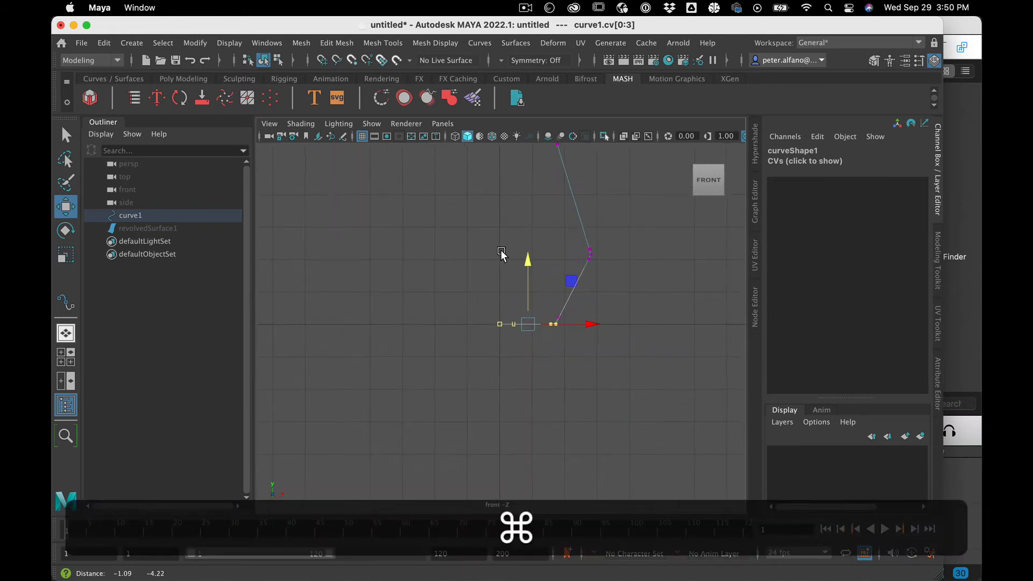
{"action": "scroll", "coordinate": [502, 254], "scroll_direction": "up", "scroll_amount": 5}
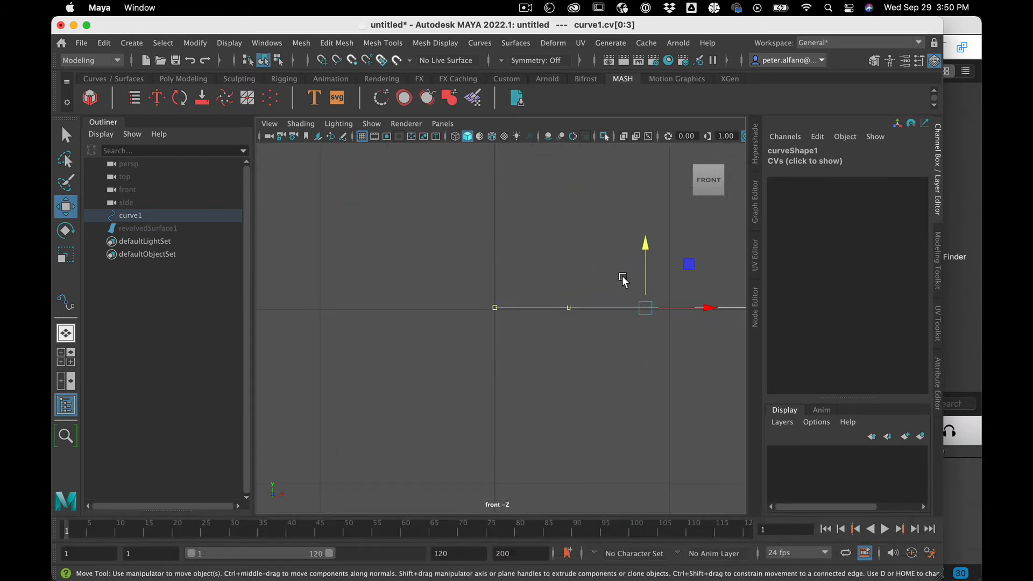
{"action": "key", "text": "x"}
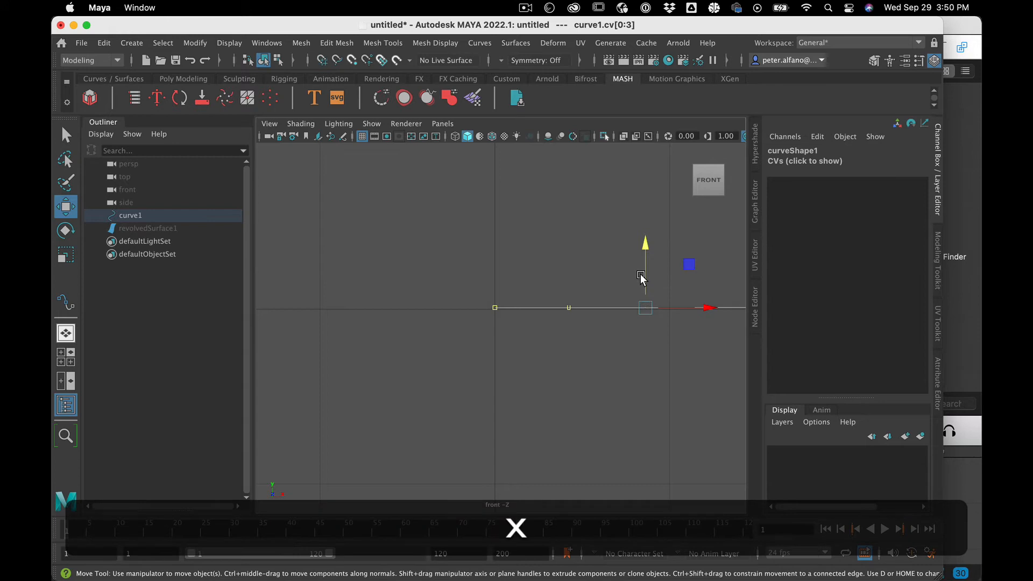
{"action": "left_click_drag", "start_coordinate": [650, 275], "coordinate": [640, 299]}
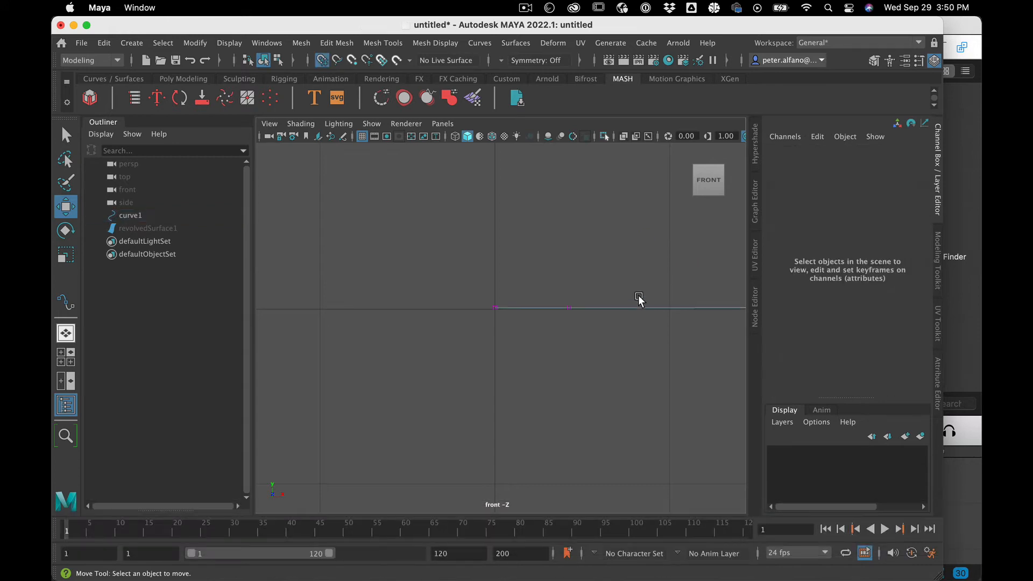
{"action": "scroll", "coordinate": [515, 282], "scroll_direction": "down", "scroll_amount": 6}
{"action": "scroll", "coordinate": [514, 282], "scroll_direction": "up", "scroll_amount": 1}
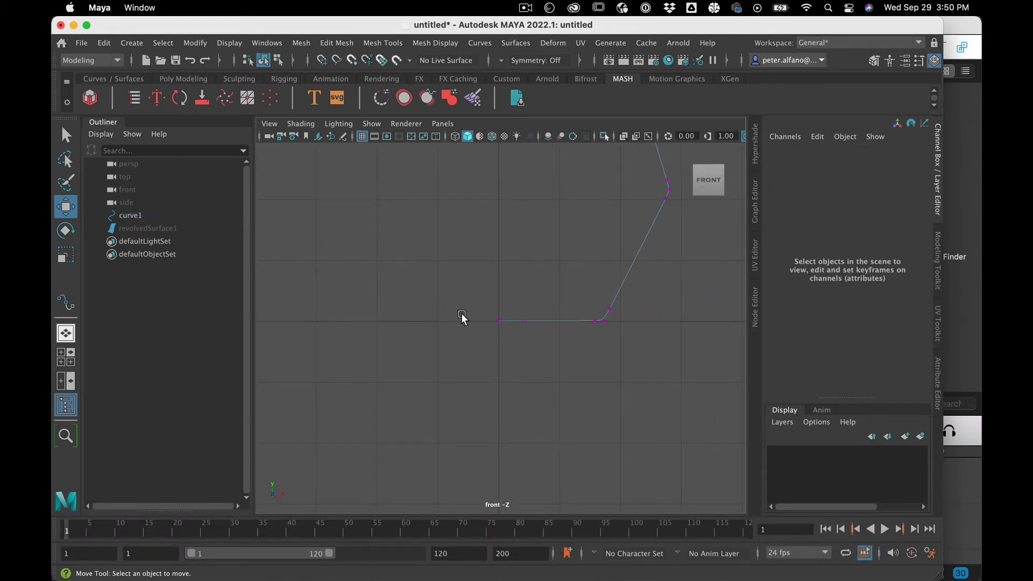
{"action": "left_click_drag", "start_coordinate": [461, 316], "coordinate": [641, 369]}
{"action": "key", "text": "x"}
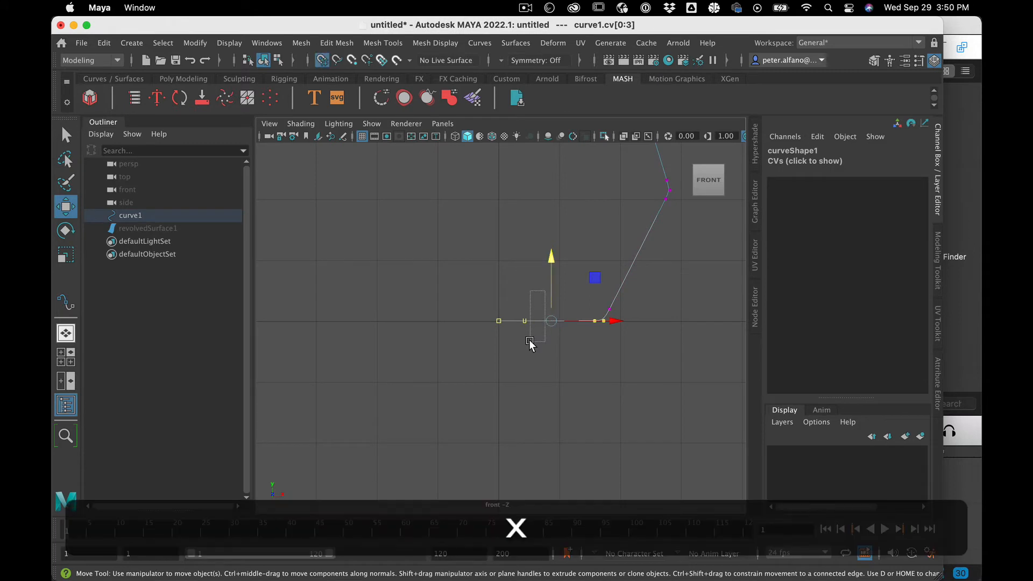
{"action": "left_click_drag", "start_coordinate": [530, 340], "coordinate": [519, 338]}
{"action": "left_click_drag", "start_coordinate": [443, 303], "coordinate": [467, 308]}
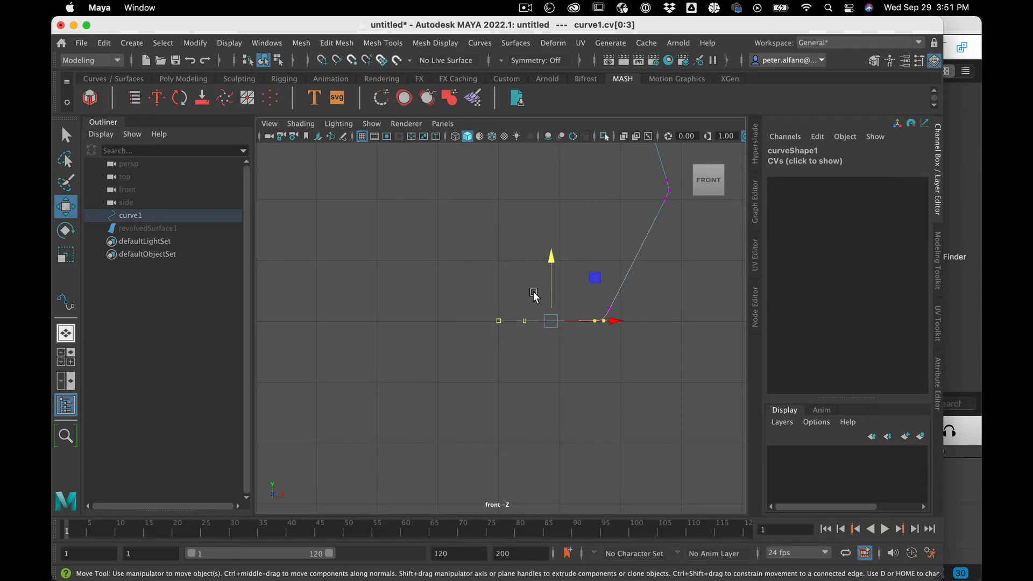
{"action": "key", "text": "x"}
{"action": "left_click_drag", "start_coordinate": [548, 295], "coordinate": [538, 322]}
{"action": "left_click", "coordinate": [528, 375]}
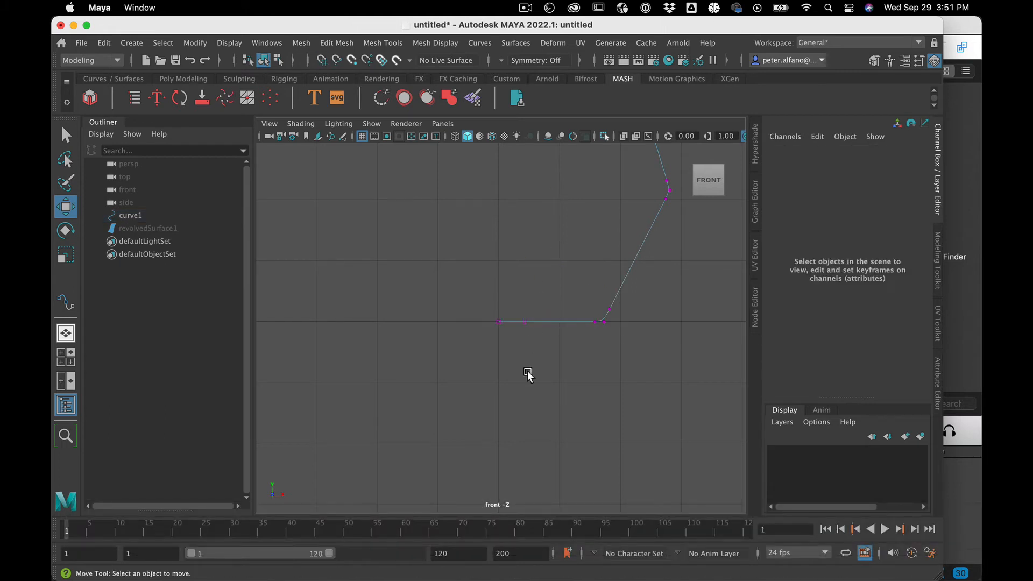
Step: Unhide the revolved surface and switch the viewport to the perspective view
{"action": "scroll", "coordinate": [528, 375], "scroll_direction": "down", "scroll_amount": 6}
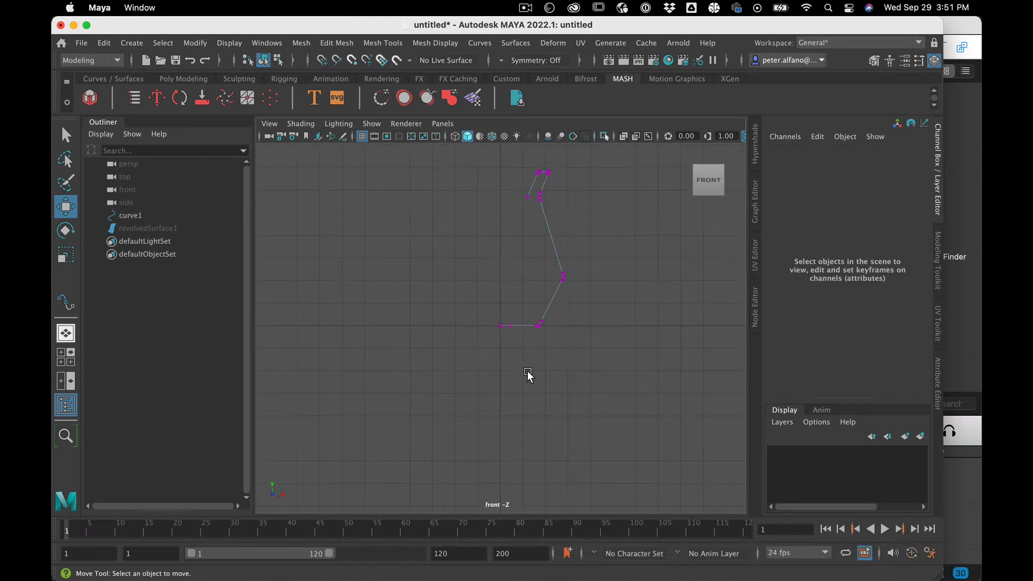
{"action": "left_click", "coordinate": [161, 231]}
{"action": "key", "text": "shift+h"}
{"action": "key", "text": "space"}
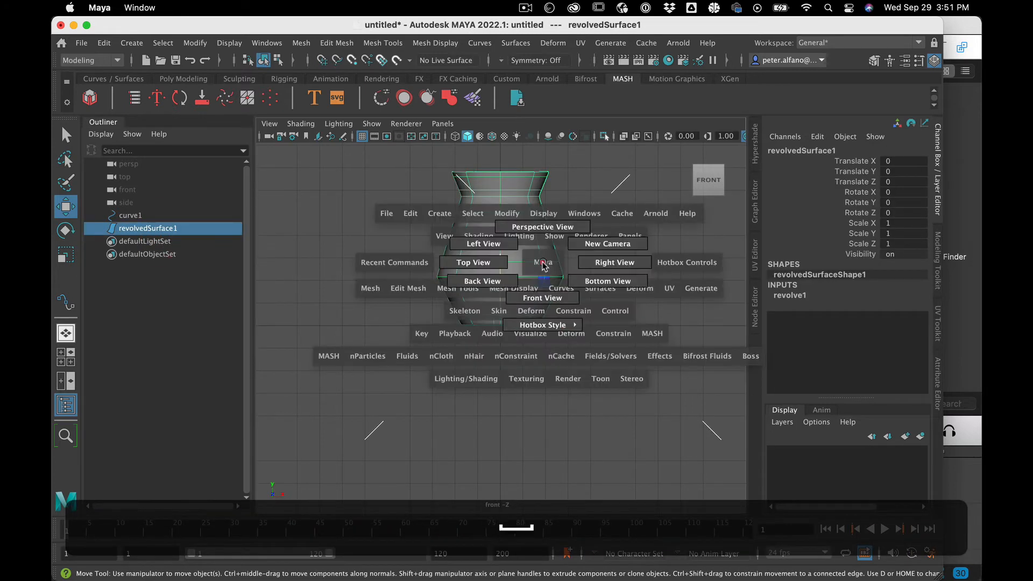
{"action": "left_click_drag", "start_coordinate": [543, 263], "coordinate": [542, 230]}
Step: Examine the revolved vase's rim, body and base edges from several angles
{"action": "left_click", "coordinate": [596, 283]}
{"action": "left_click_drag", "start_coordinate": [626, 321], "coordinate": [606, 379], "text": "alt"}
{"action": "middle_click_drag", "start_coordinate": [606, 379], "coordinate": [605, 376], "text": "alt"}
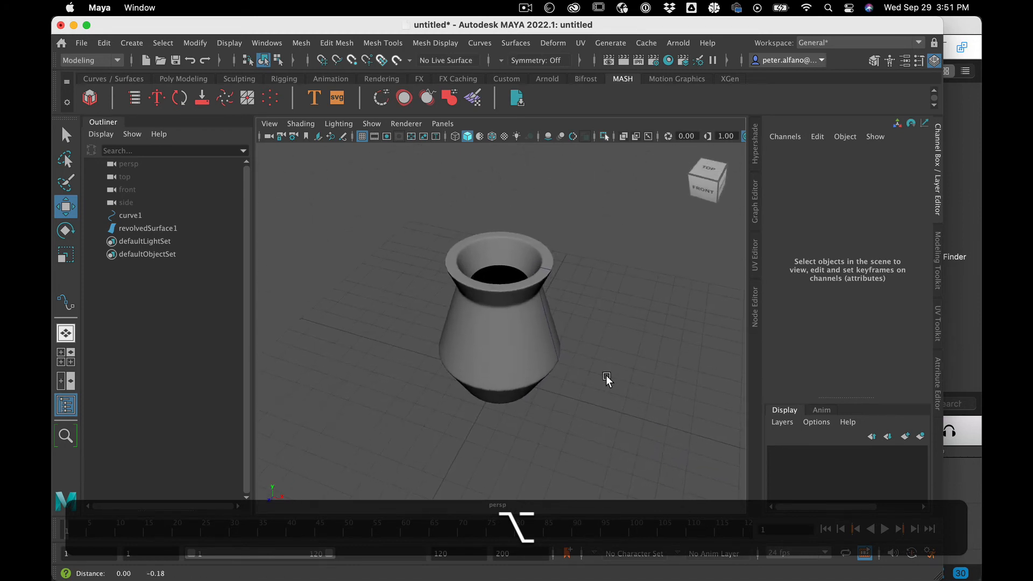
{"action": "left_click", "coordinate": [489, 324]}
{"action": "left_click", "coordinate": [596, 366]}
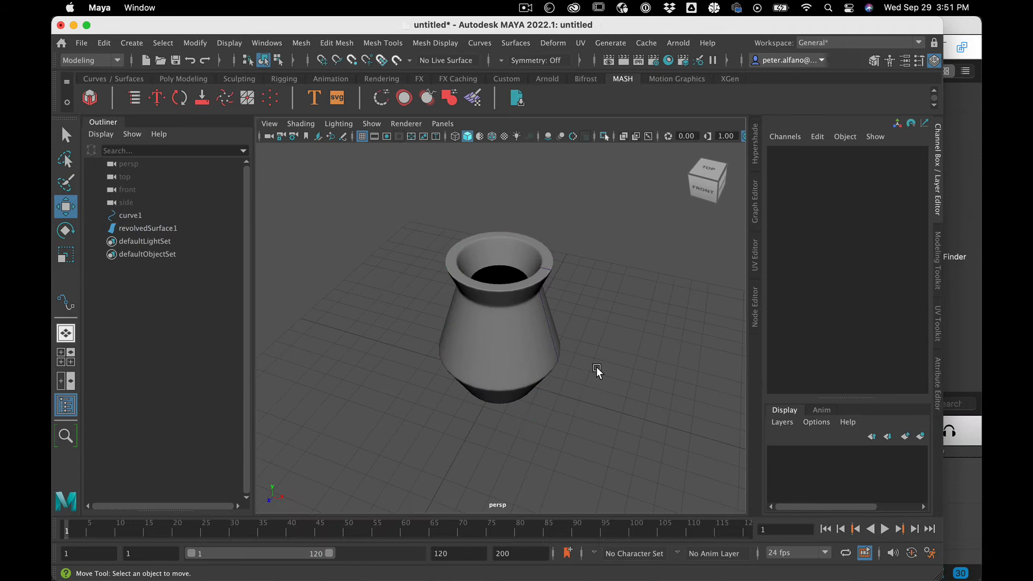
{"action": "left_click", "coordinate": [533, 327]}
{"action": "mouse_move", "coordinate": [625, 333]}
{"action": "left_mouse_down", "text": "alt"}
{"action": "mouse_move", "coordinate": [611, 279]}
{"action": "mouse_move", "coordinate": [612, 322]}
{"action": "mouse_move", "coordinate": [629, 324]}
{"action": "left_mouse_up", "text": "alt"}
{"action": "left_click", "coordinate": [628, 320]}
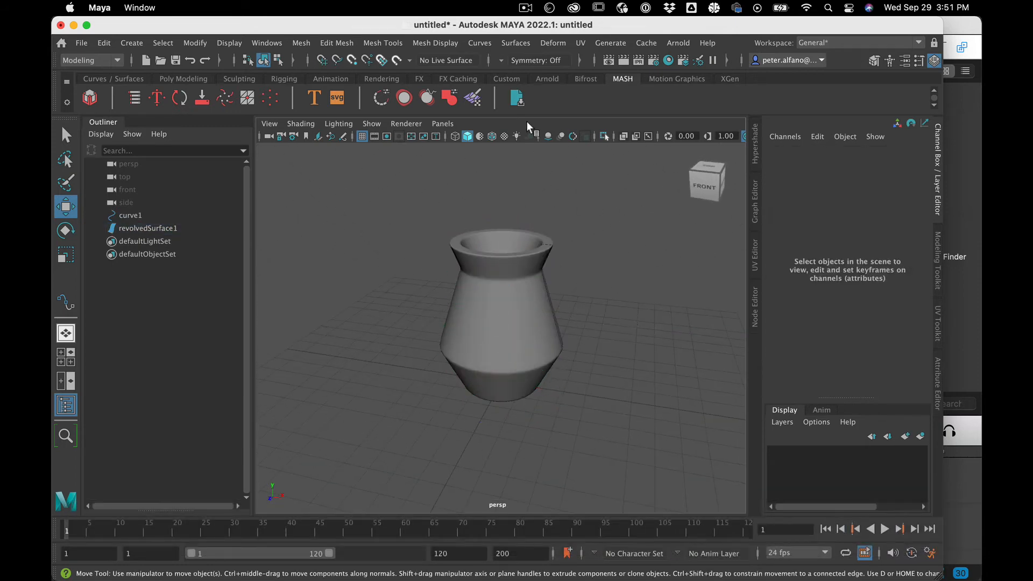
Step: Switch the viewport renderer to Arnold, add a skydome light, and close the renderer options window
{"action": "left_click", "coordinate": [413, 124]}
{"action": "left_click", "coordinate": [417, 148]}
{"action": "left_click", "coordinate": [678, 43]}
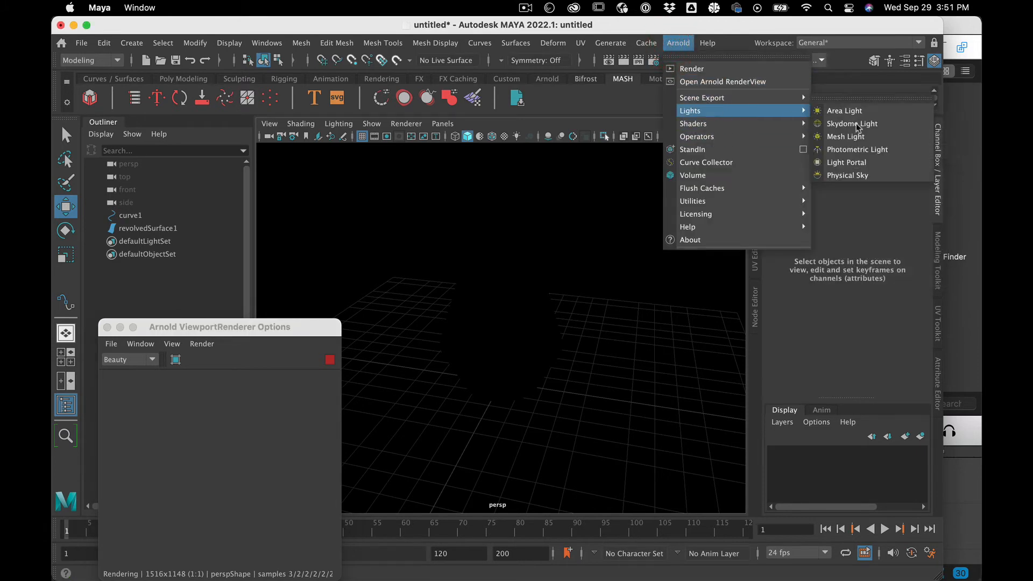
{"action": "left_click", "coordinate": [876, 125]}
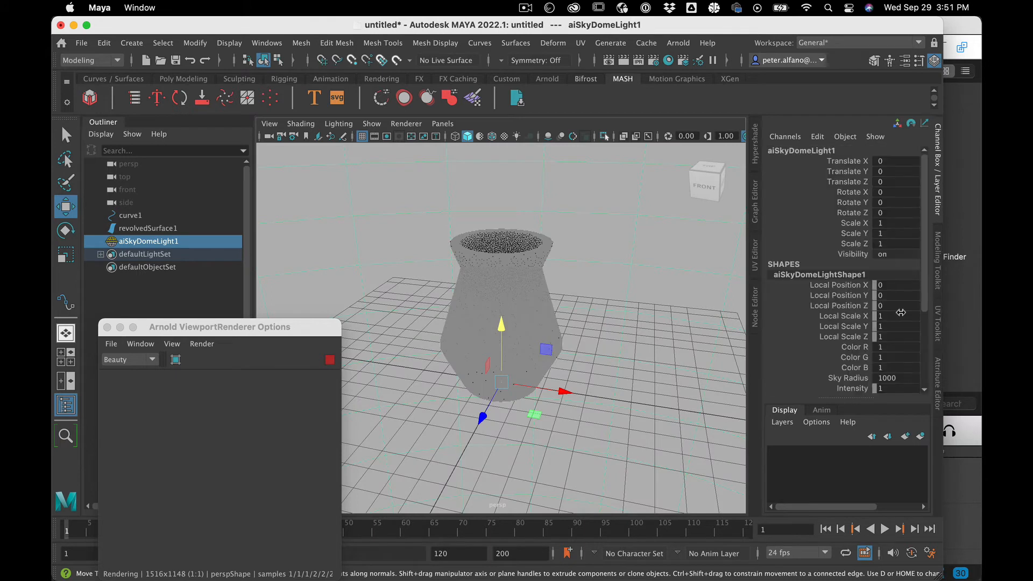
{"action": "left_click", "coordinate": [591, 287]}
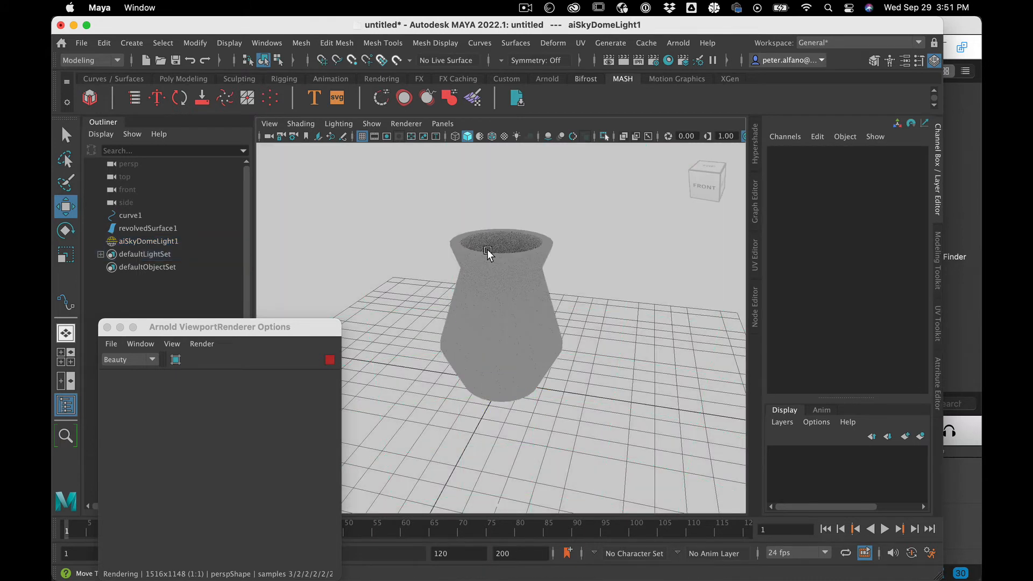
{"action": "left_click", "coordinate": [505, 300]}
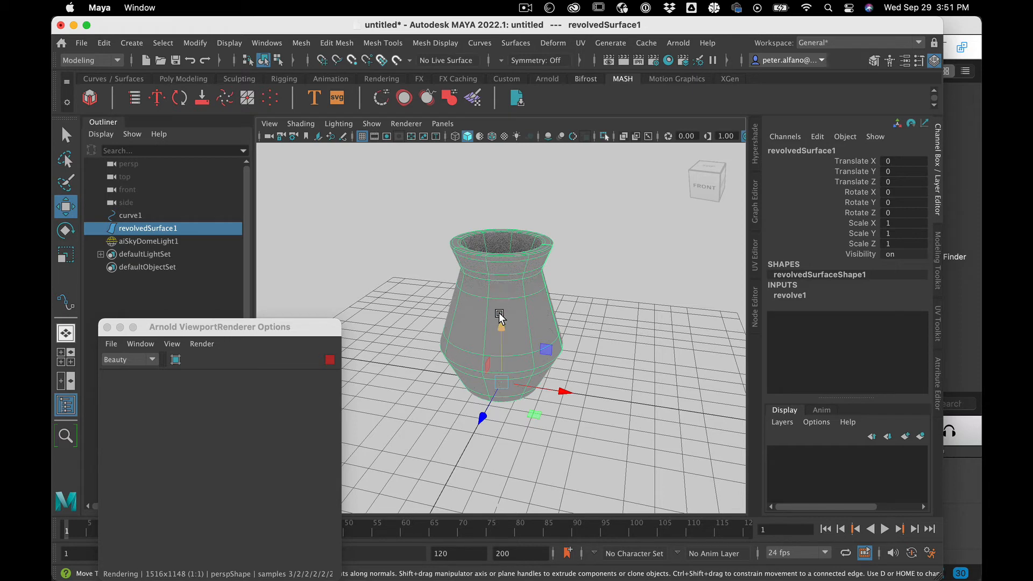
{"action": "left_click", "coordinate": [107, 327]}
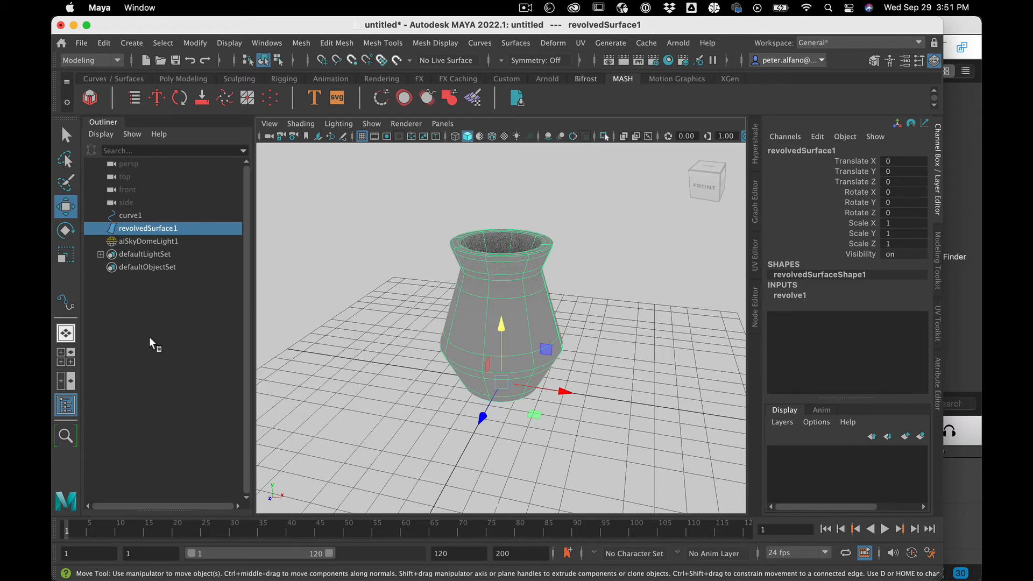
Step: Delete the revolved surface and the skydome light, leaving the profile curve selected
{"action": "left_click", "coordinate": [150, 339]}
{"action": "left_click", "coordinate": [177, 220]}
{"action": "left_click", "coordinate": [175, 226]}
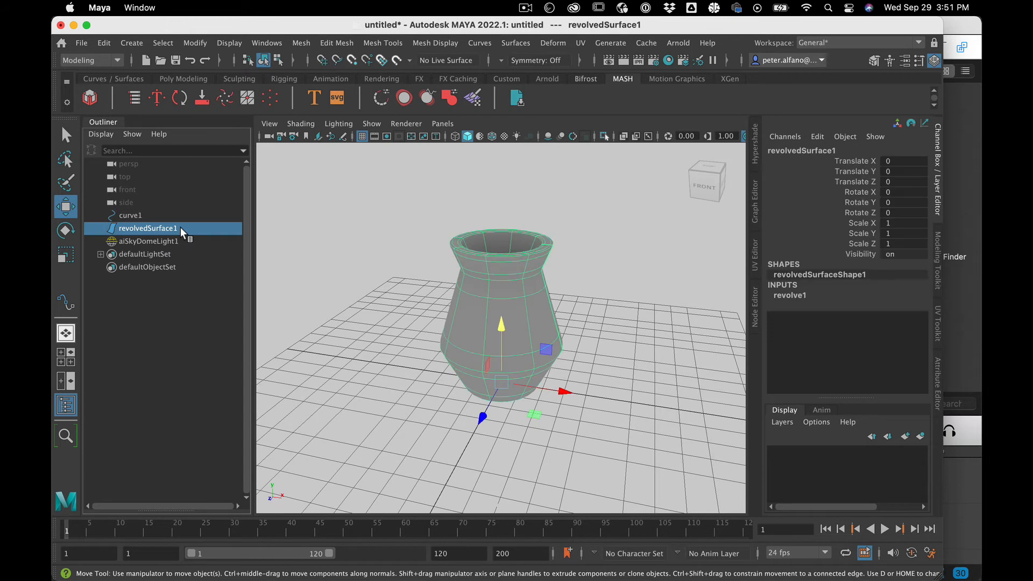
{"action": "key", "text": "BackSpace"}
{"action": "left_click", "coordinate": [179, 228]}
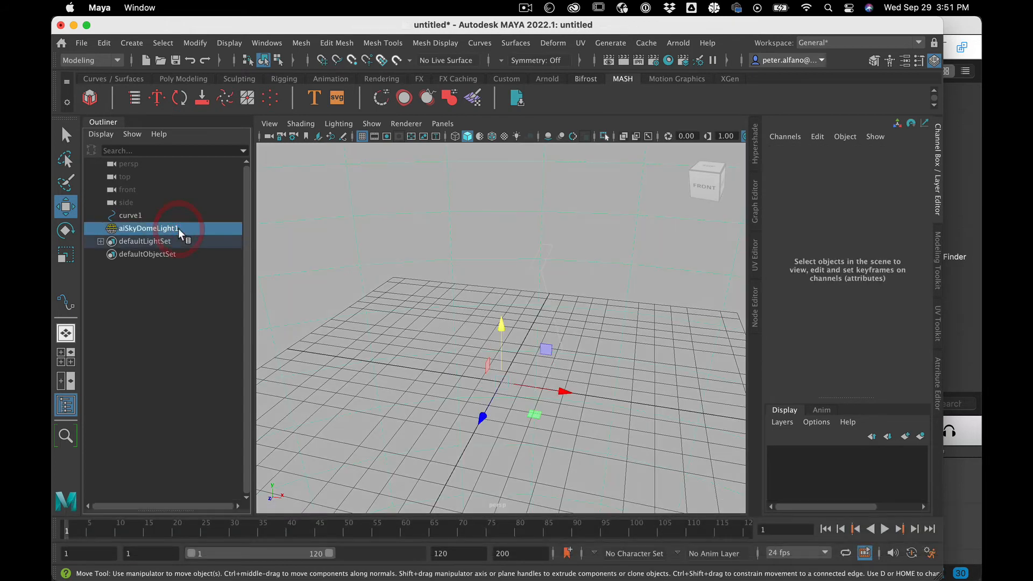
{"action": "key", "text": "BackSpace"}
{"action": "left_click", "coordinate": [173, 218]}
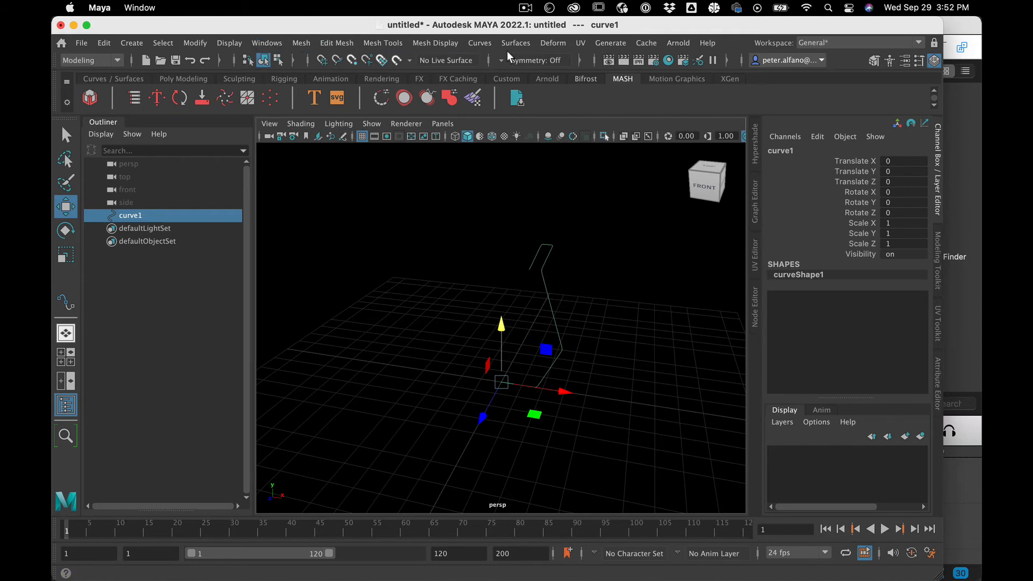
Step: Try to revolve the profile curve into a surface with the current settings and undo it
{"action": "left_click", "coordinate": [114, 61]}
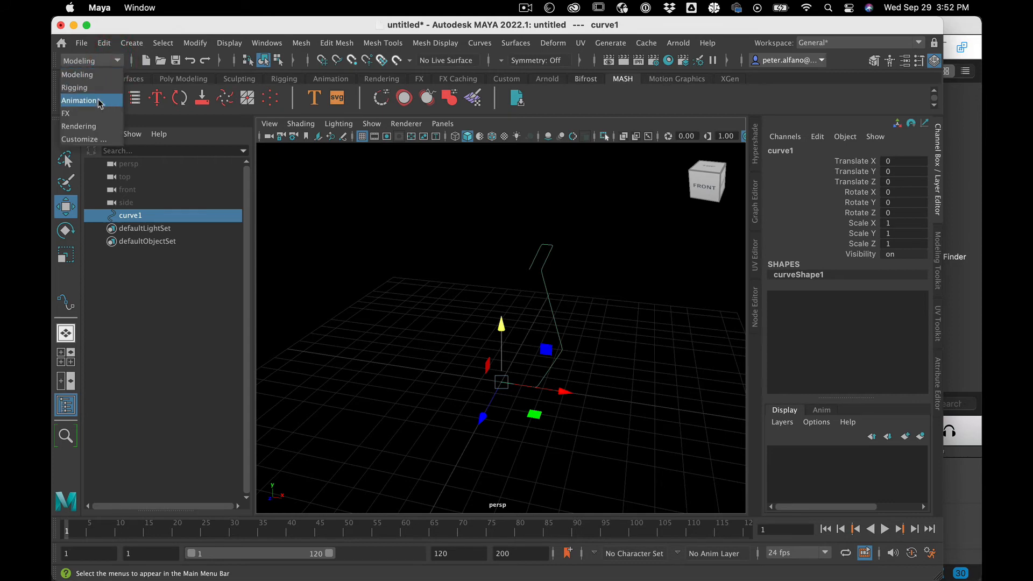
{"action": "left_click", "coordinate": [78, 74]}
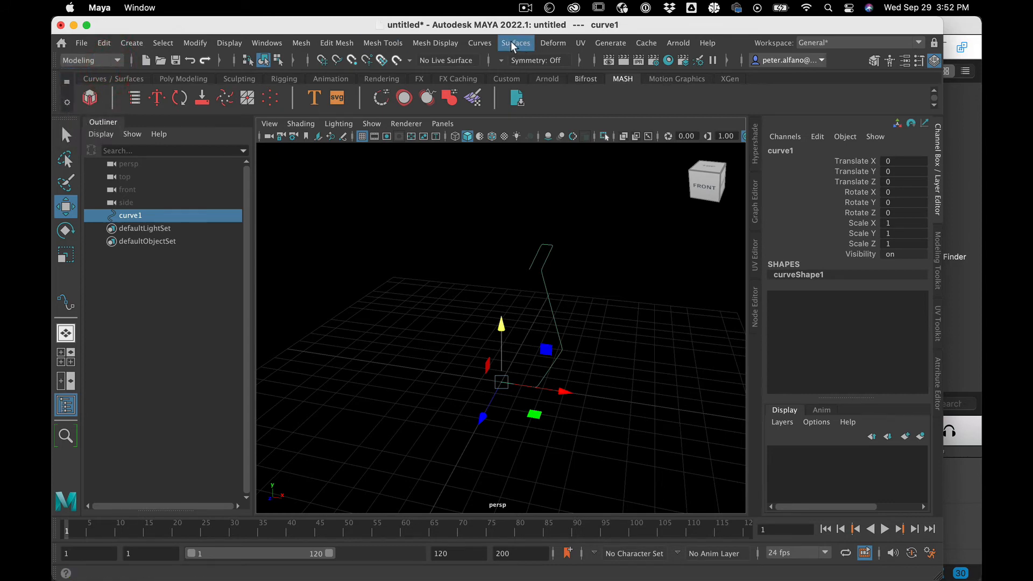
{"action": "left_click", "coordinate": [513, 43]}
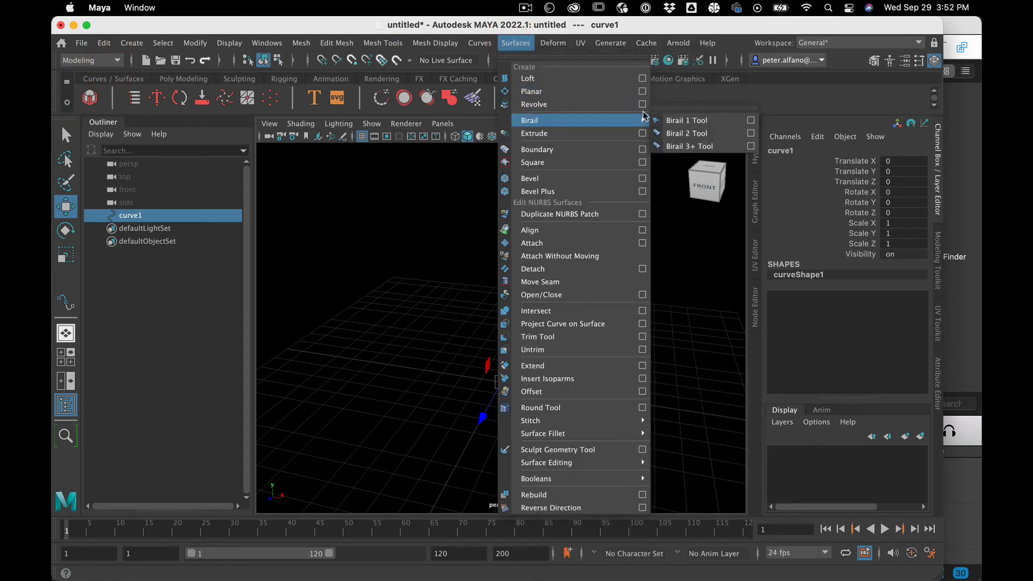
{"action": "left_click", "coordinate": [642, 104]}
{"action": "key", "text": "z"}
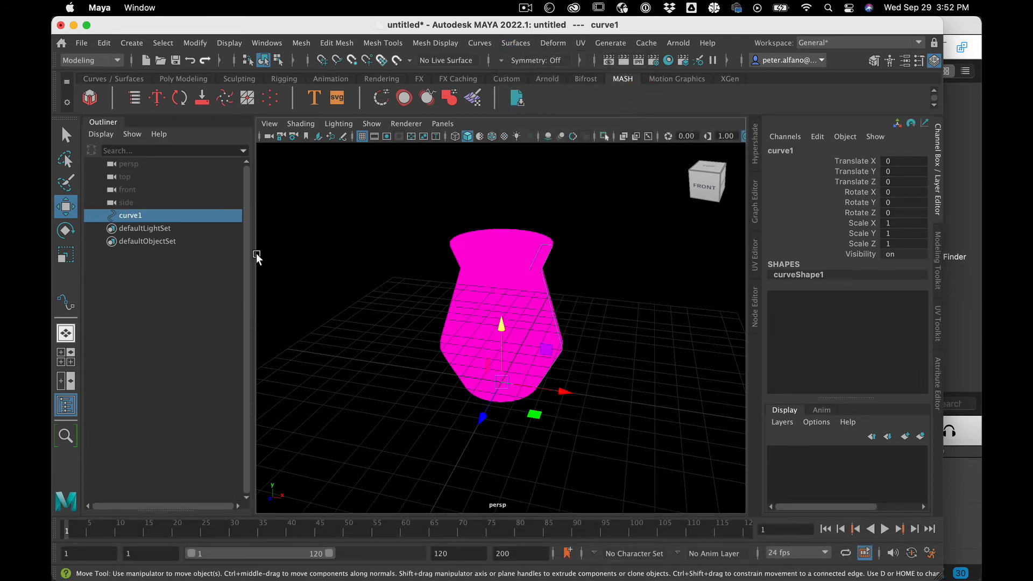
Step: Revolve the profile curve about the Y axis with Polygons output, using quads and standard fit tessellation, and dismiss the revolve options
{"action": "left_click", "coordinate": [526, 42]}
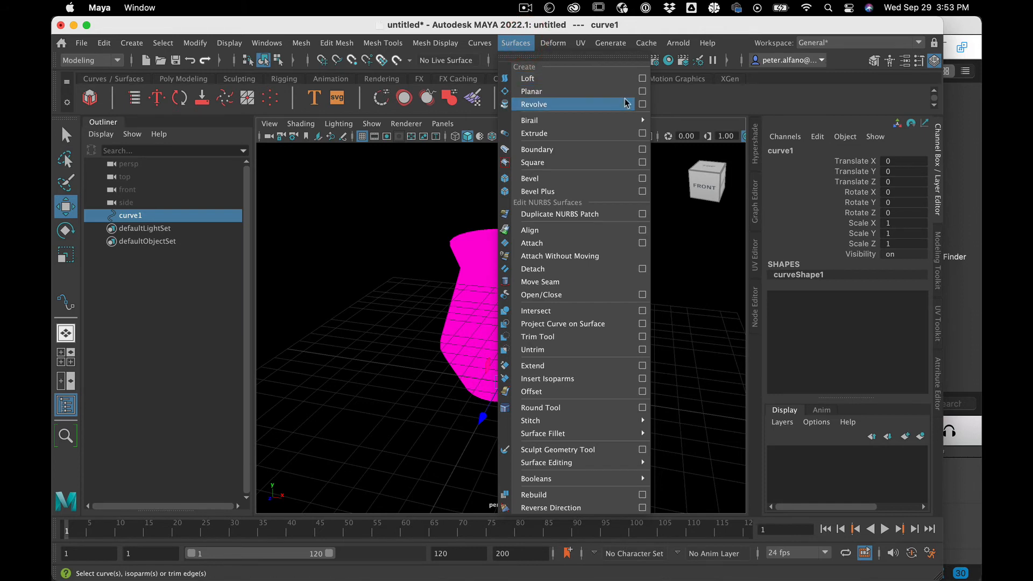
{"action": "left_click", "coordinate": [642, 106]}
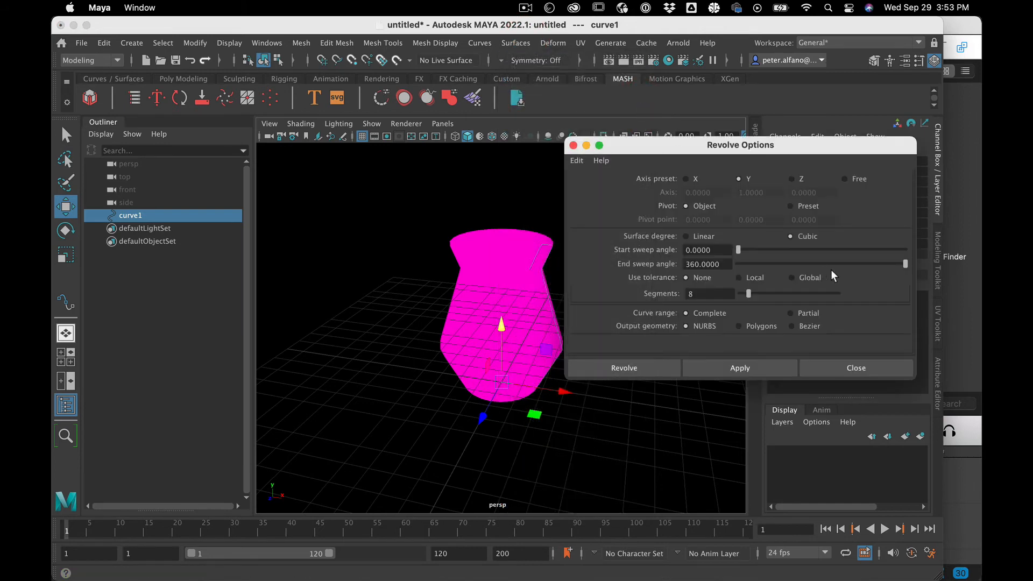
{"action": "left_click", "coordinate": [760, 325]}
{"action": "scroll", "coordinate": [811, 312], "scroll_direction": "down", "scroll_amount": 3}
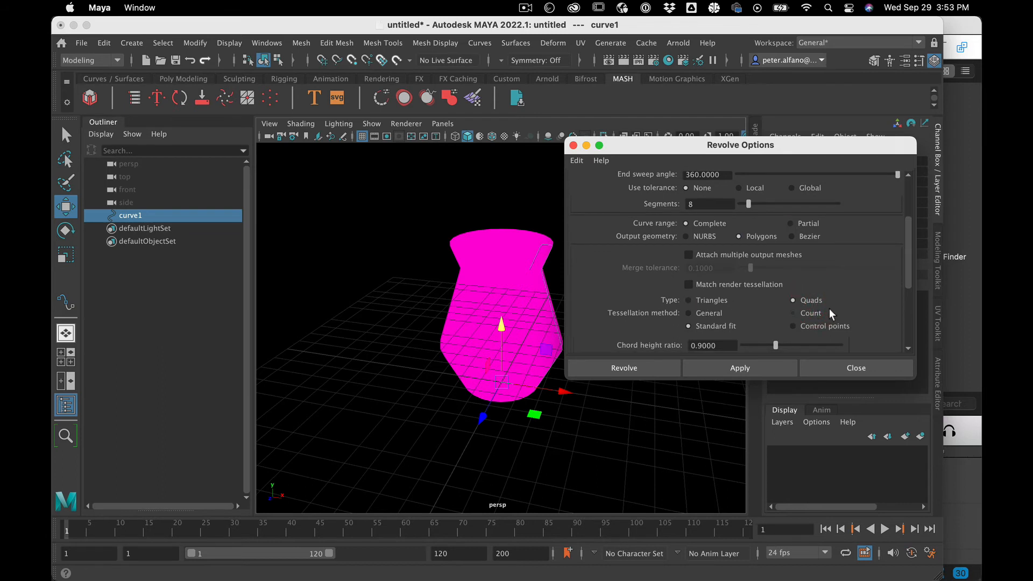
{"action": "scroll", "coordinate": [829, 308], "scroll_direction": "down", "scroll_amount": 2}
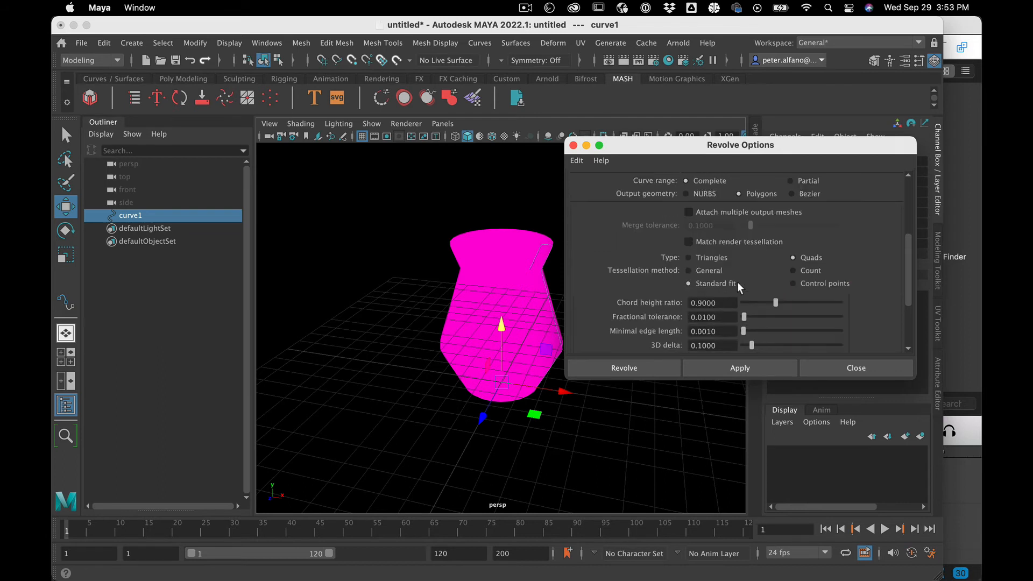
{"action": "left_click", "coordinate": [753, 368]}
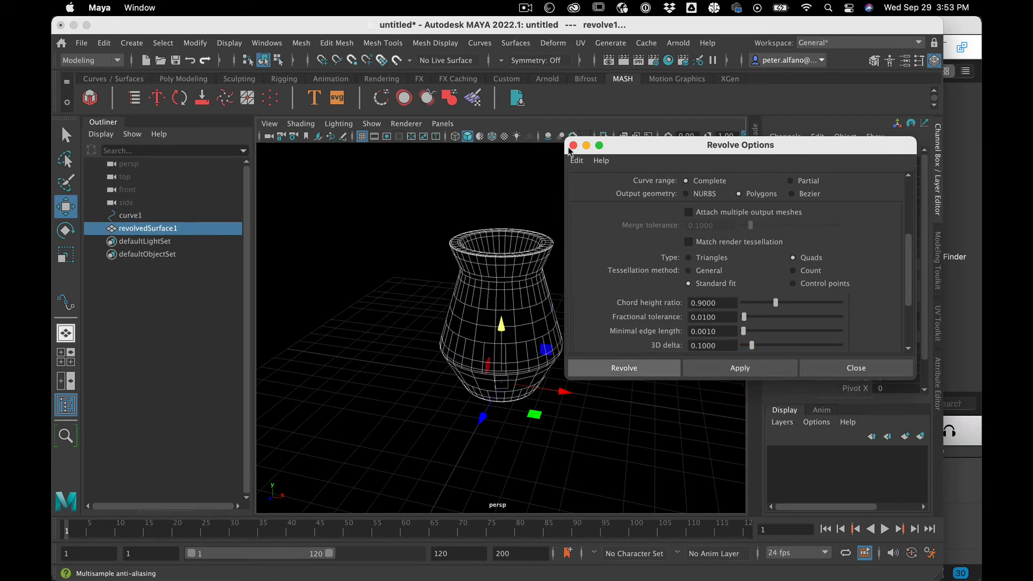
{"action": "left_click", "coordinate": [586, 146]}
Step: Switch the viewport renderer from Arnold back to the regular shaded display and select the revolved vase to check its wireframe
{"action": "mouse_move", "coordinate": [590, 279]}
{"action": "left_mouse_down", "text": "alt"}
{"action": "mouse_move", "coordinate": [587, 266]}
{"action": "mouse_move", "coordinate": [586, 286]}
{"action": "left_mouse_up", "text": "alt"}
{"action": "scroll", "coordinate": [586, 286], "scroll_direction": "up", "scroll_amount": 5}
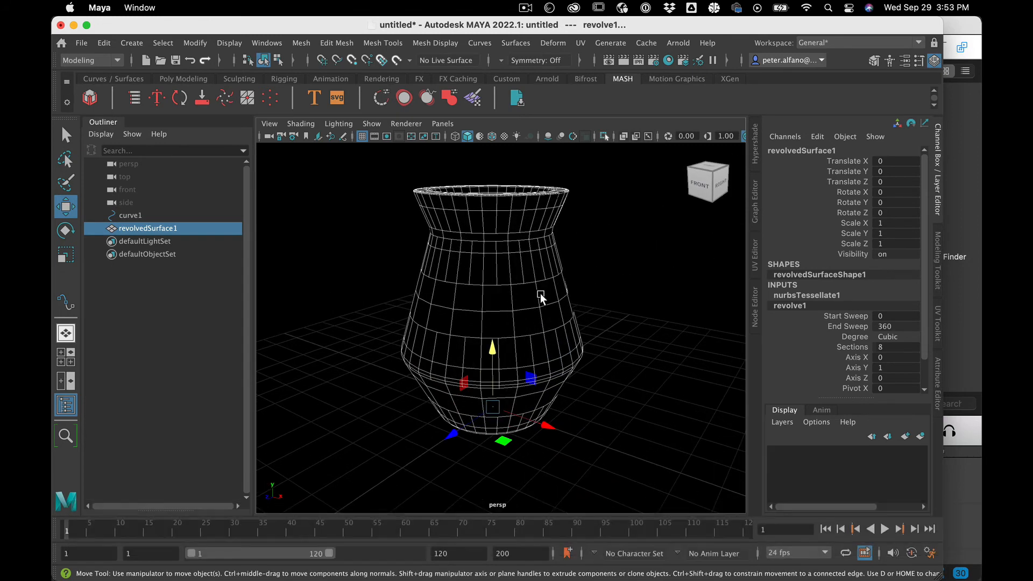
{"action": "left_click", "coordinate": [540, 295]}
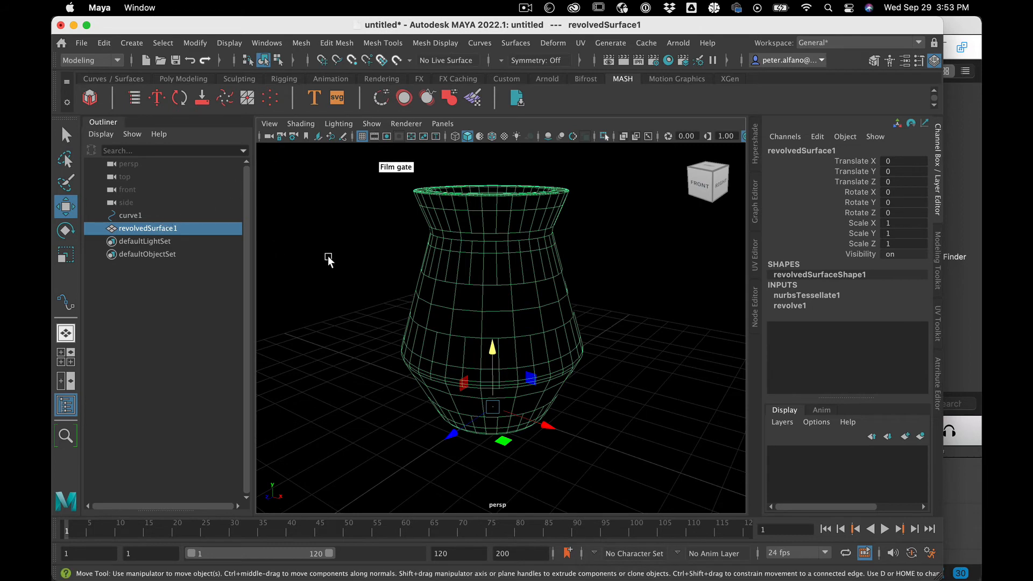
{"action": "left_click", "coordinate": [312, 122]}
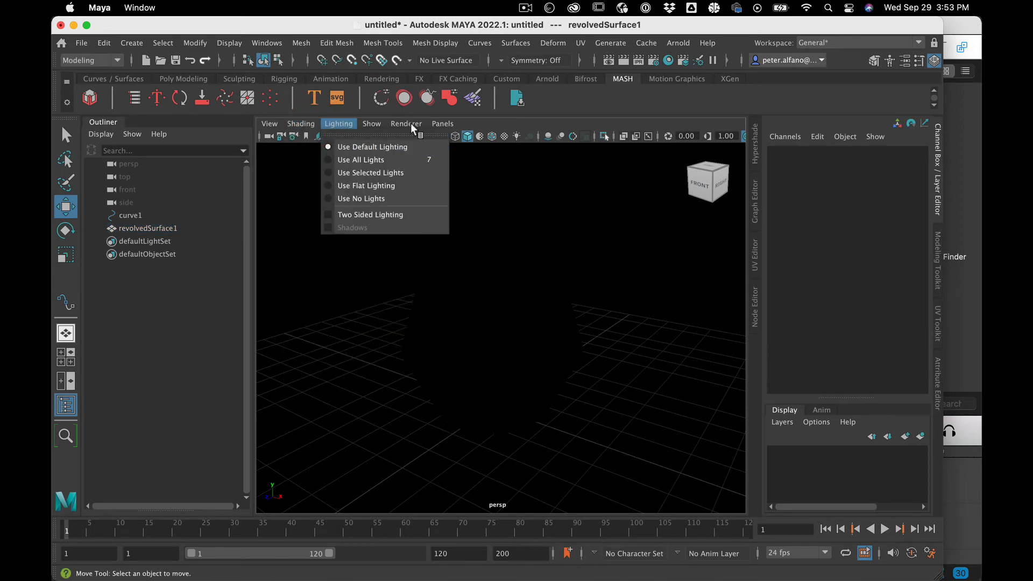
{"action": "left_click", "coordinate": [415, 144]}
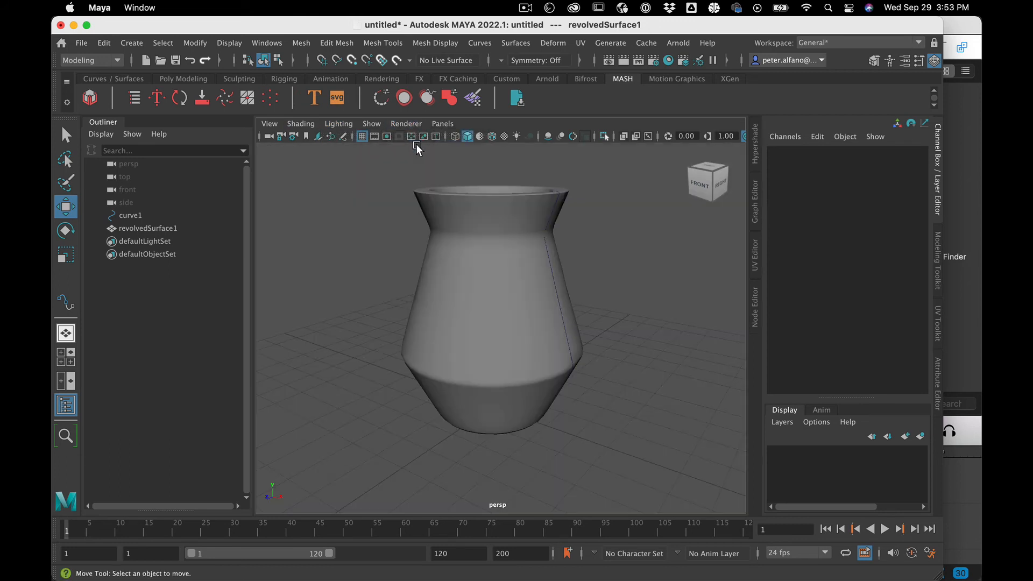
{"action": "left_click_drag", "start_coordinate": [508, 304], "coordinate": [531, 295], "text": "alt"}
{"action": "left_click", "coordinate": [522, 289]}
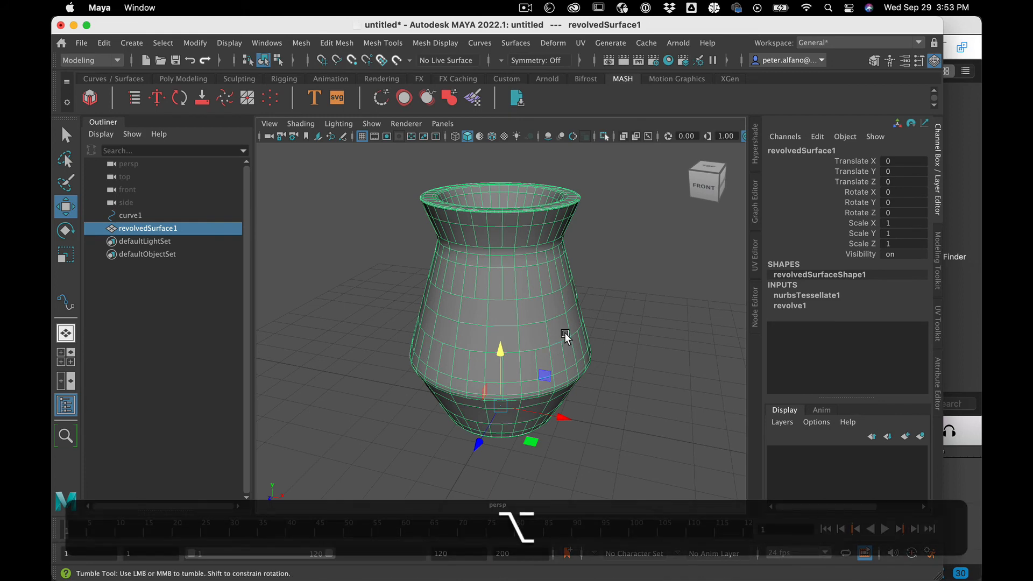
{"action": "mouse_move", "coordinate": [564, 332]}
{"action": "left_mouse_down", "text": "alt"}
{"action": "mouse_move", "coordinate": [557, 298]}
{"action": "mouse_move", "coordinate": [563, 345]}
{"action": "left_mouse_up", "text": "alt"}
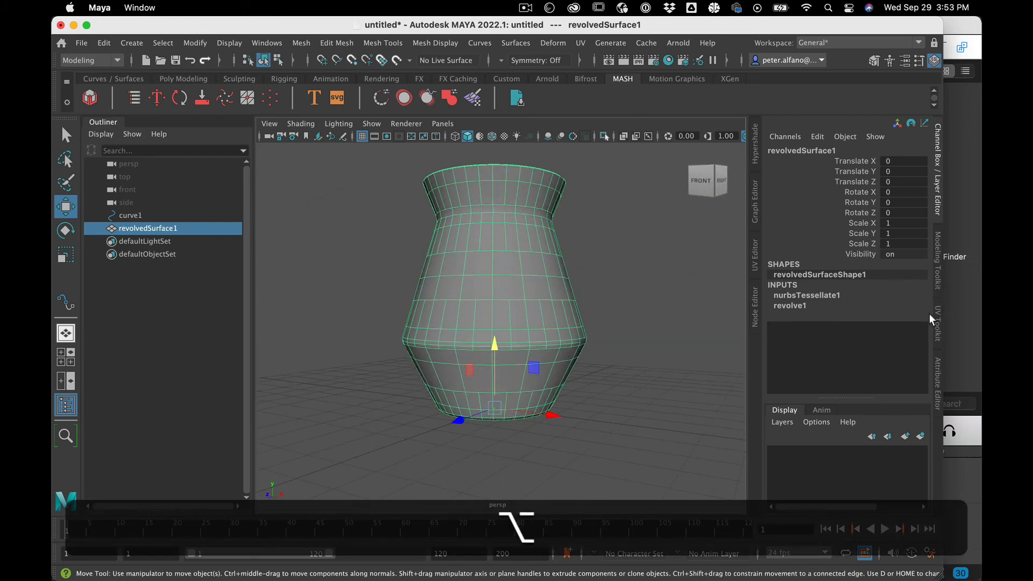
Step: Open the vase's nurbsTessellate1 attributes and expand the advanced tessellation options
{"action": "left_click", "coordinate": [937, 272]}
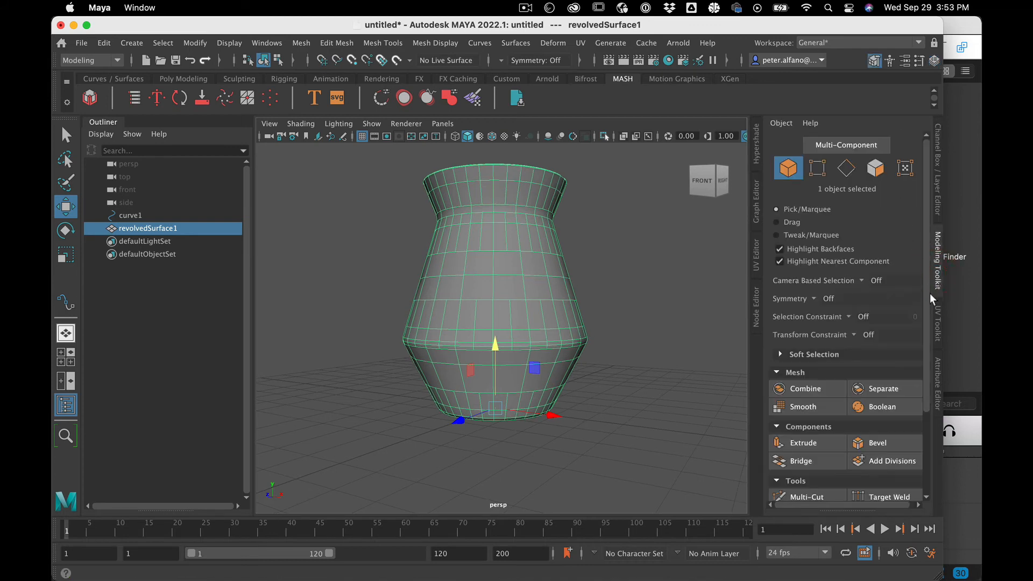
{"action": "left_click", "coordinate": [938, 371]}
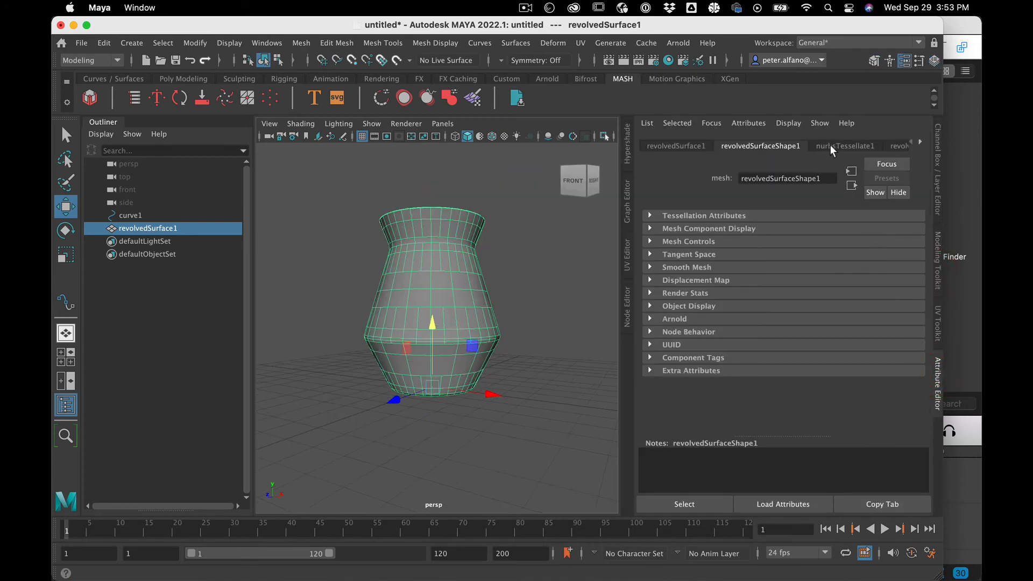
{"action": "left_click", "coordinate": [831, 146]}
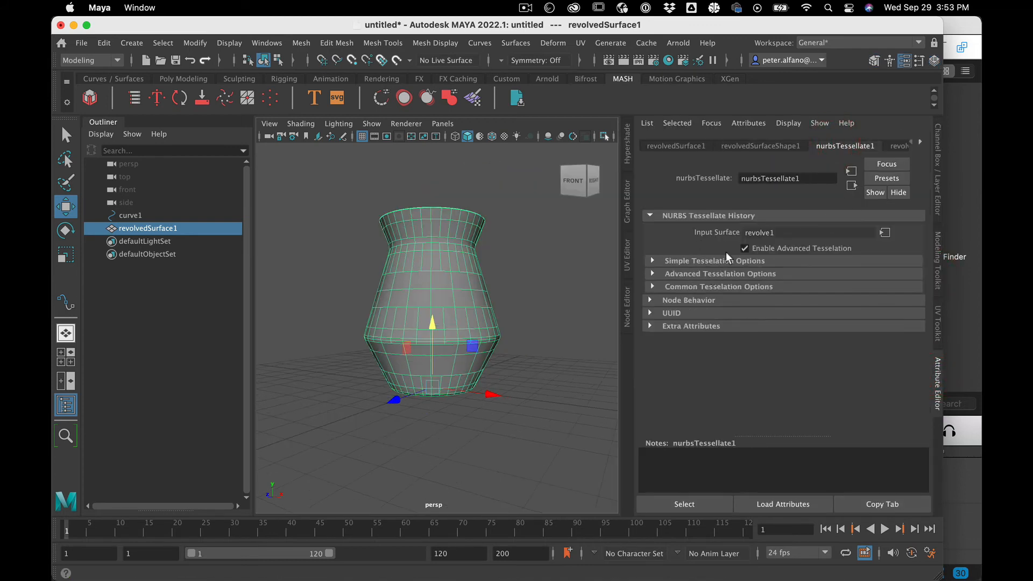
{"action": "left_click", "coordinate": [669, 260]}
{"action": "left_click", "coordinate": [669, 262]}
{"action": "left_click", "coordinate": [667, 274]}
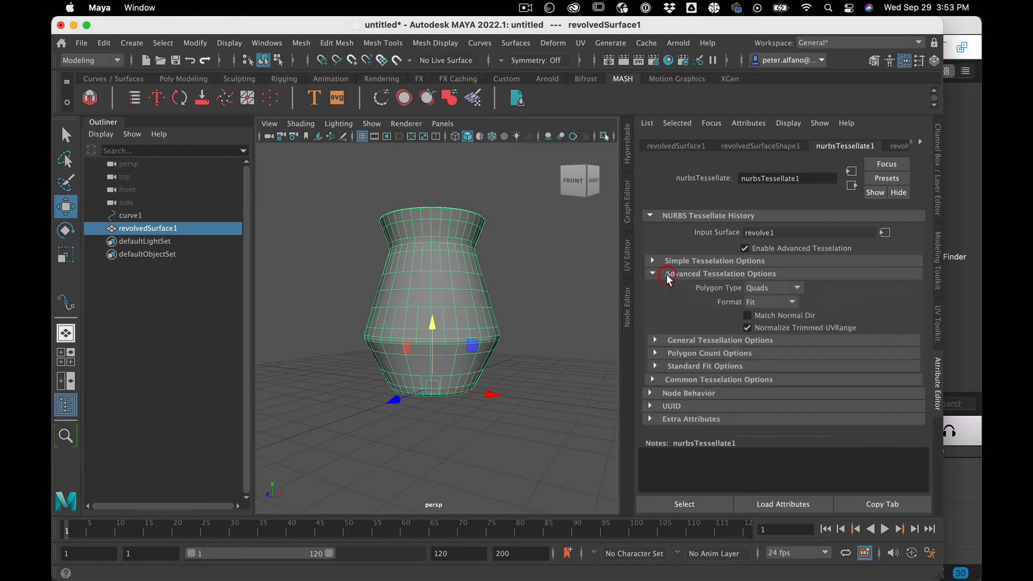
{"action": "left_click", "coordinate": [667, 274]}
{"action": "left_click", "coordinate": [667, 274]}
Step: Try the General tessellation format, and try the Count format with the polygon count set to 811
{"action": "left_click", "coordinate": [762, 301]}
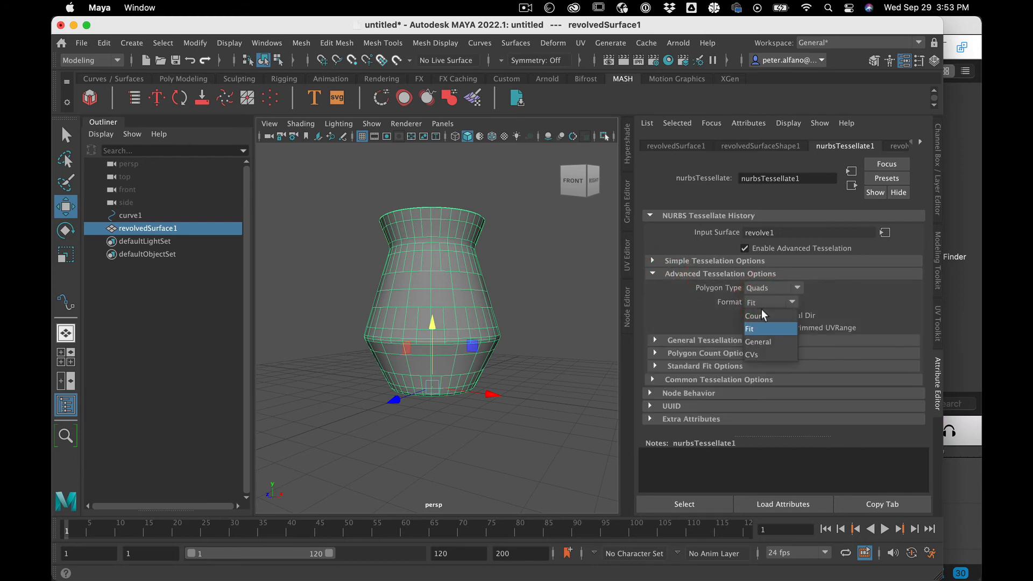
{"action": "left_click", "coordinate": [759, 343]}
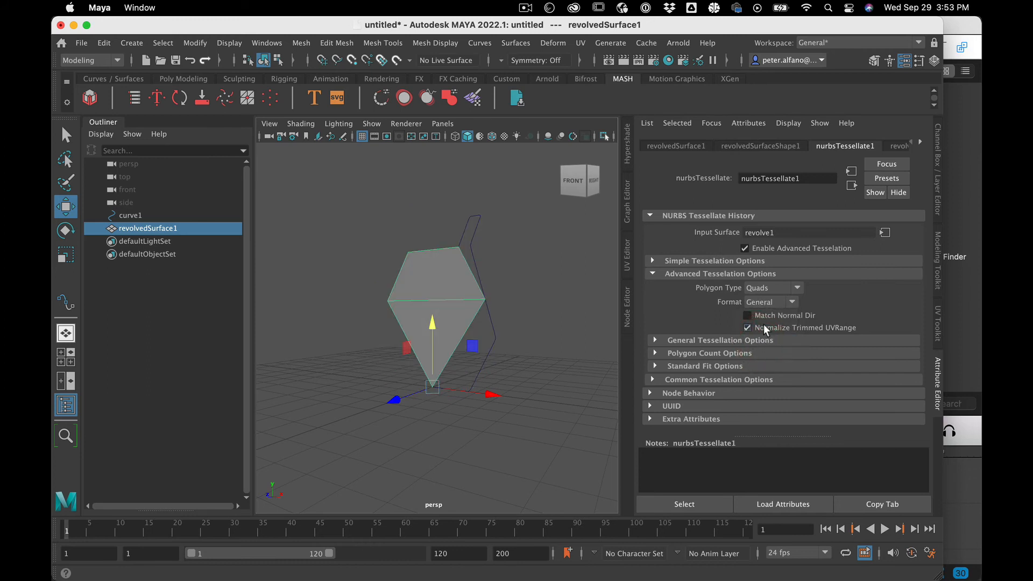
{"action": "left_click", "coordinate": [772, 302]}
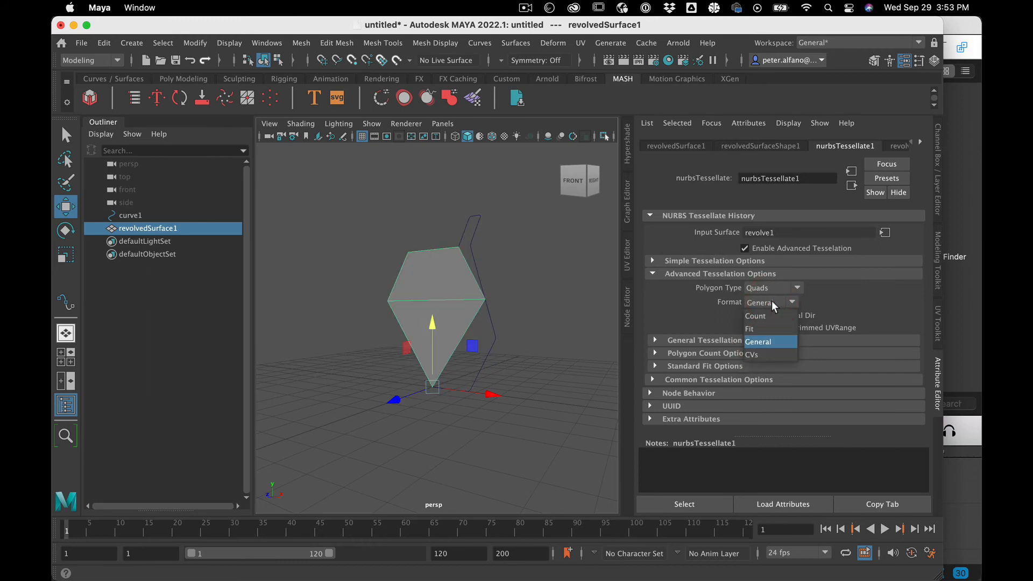
{"action": "left_click", "coordinate": [767, 317]}
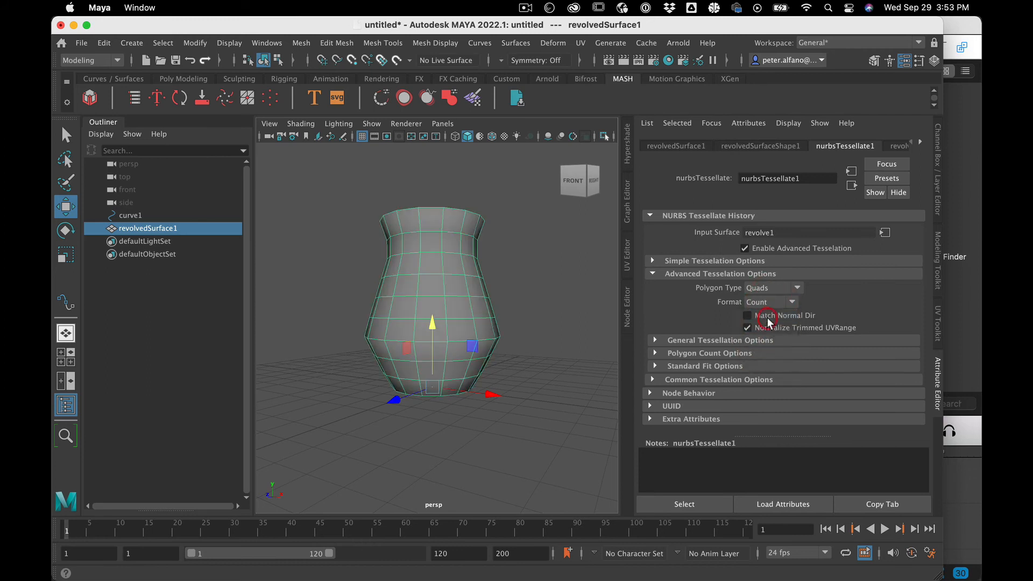
{"action": "left_click", "coordinate": [656, 352]}
{"action": "left_click_drag", "start_coordinate": [810, 366], "coordinate": [879, 355]}
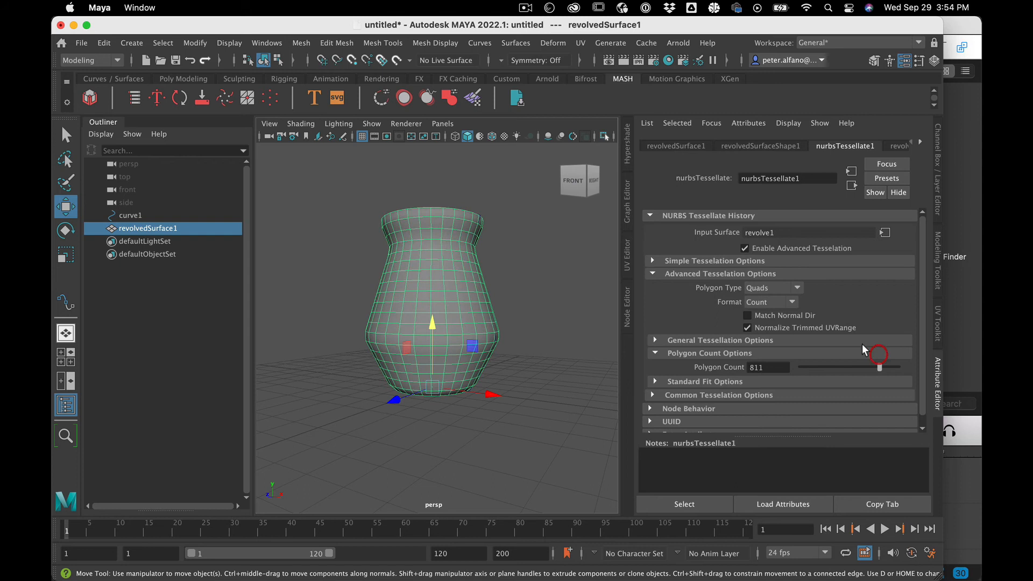
Step: Try the Fit tessellation format in place of Count
{"action": "left_click", "coordinate": [786, 290]}
{"action": "left_click", "coordinate": [783, 272]}
{"action": "left_click", "coordinate": [777, 301]}
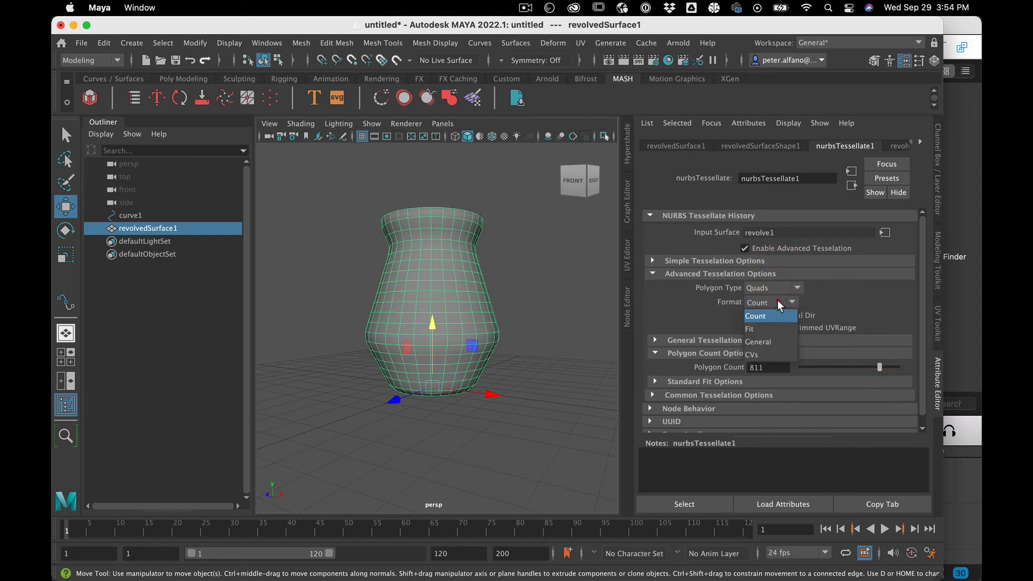
{"action": "left_click", "coordinate": [771, 325]}
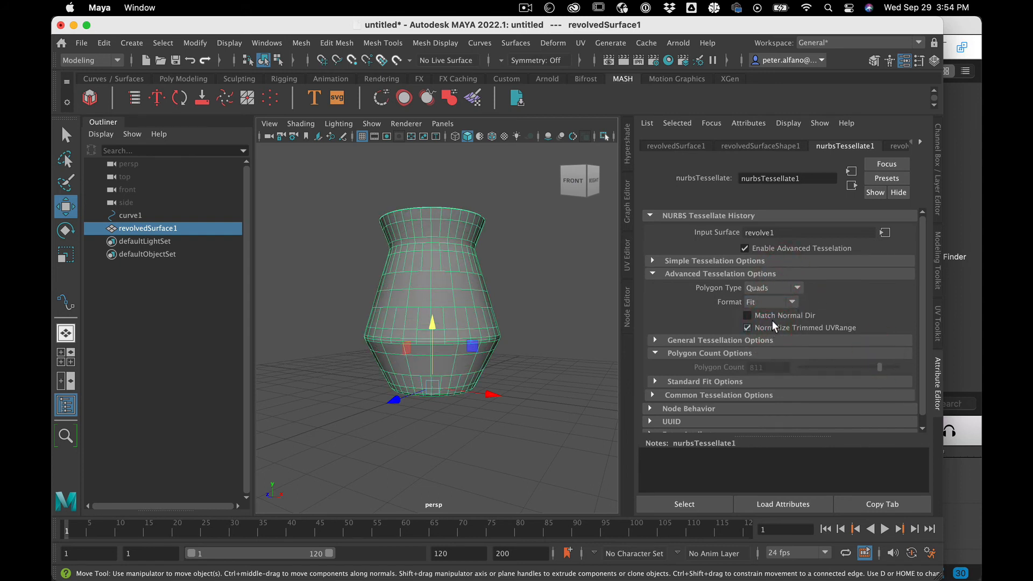
Step: Set the vase's tessellation format to General with both the U number and V number at 32
{"action": "left_click", "coordinate": [778, 301]}
{"action": "left_click", "coordinate": [774, 337]}
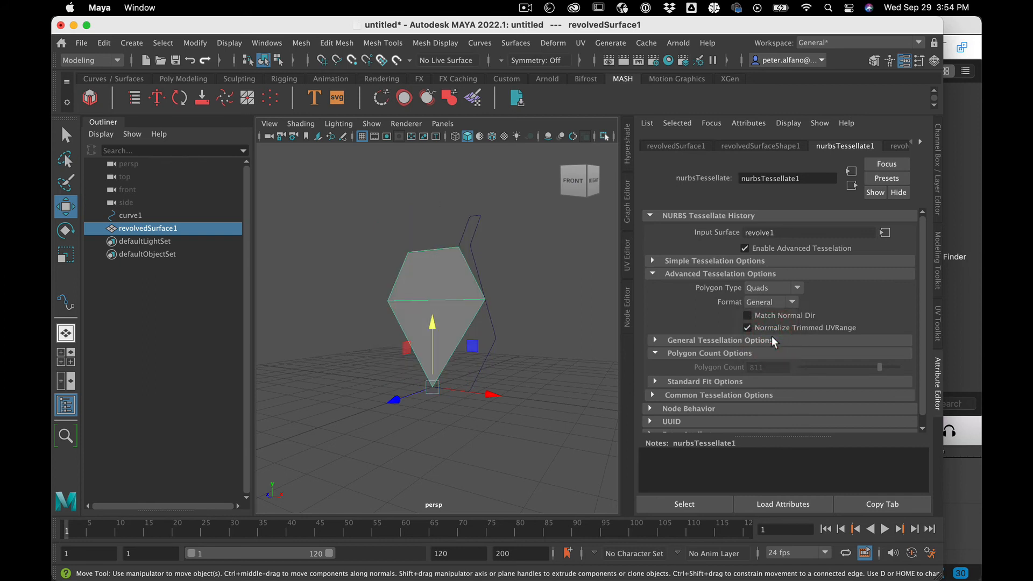
{"action": "left_click", "coordinate": [682, 339]}
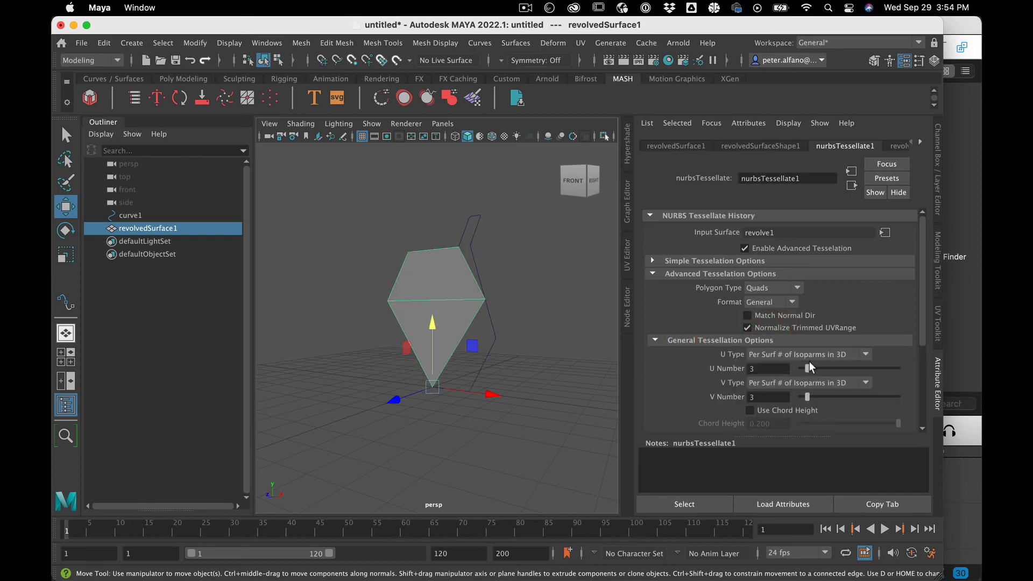
{"action": "left_click_drag", "start_coordinate": [809, 368], "coordinate": [935, 353]}
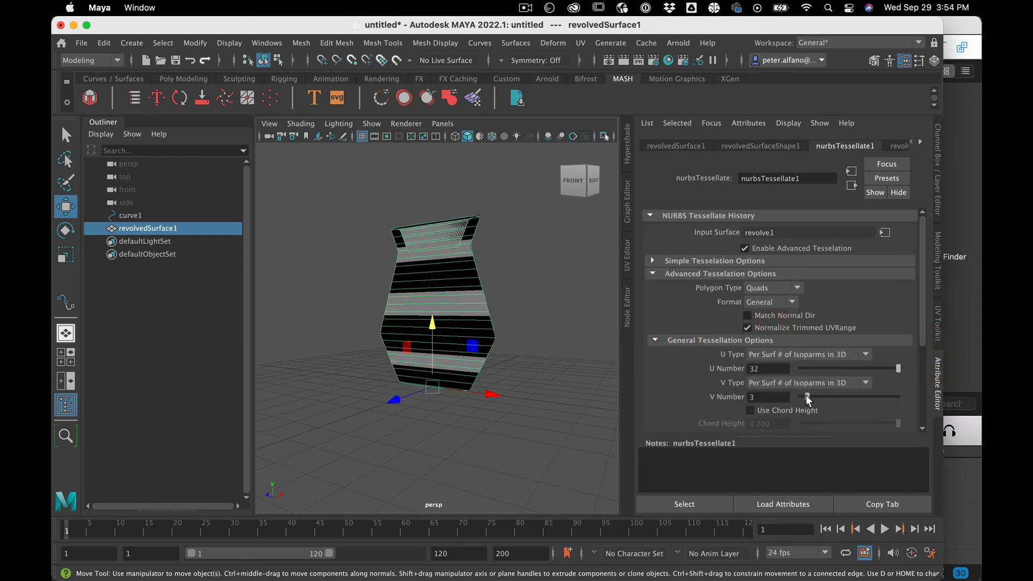
{"action": "left_click_drag", "start_coordinate": [807, 398], "coordinate": [899, 397]}
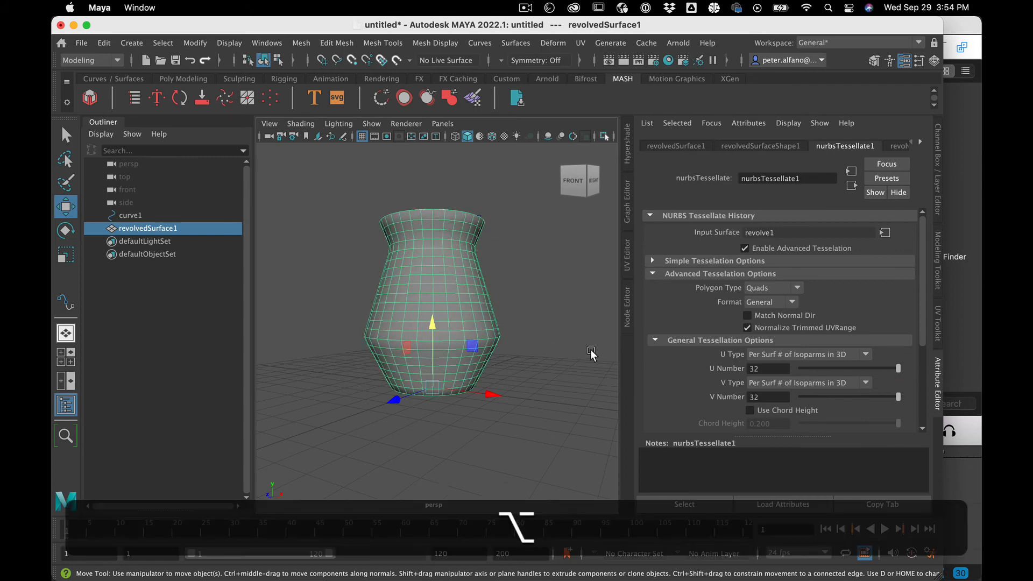
{"action": "mouse_move", "coordinate": [590, 349]}
{"action": "left_mouse_down", "text": "alt"}
{"action": "mouse_move", "coordinate": [583, 381]}
{"action": "mouse_move", "coordinate": [583, 368]}
{"action": "left_mouse_up", "text": "alt"}
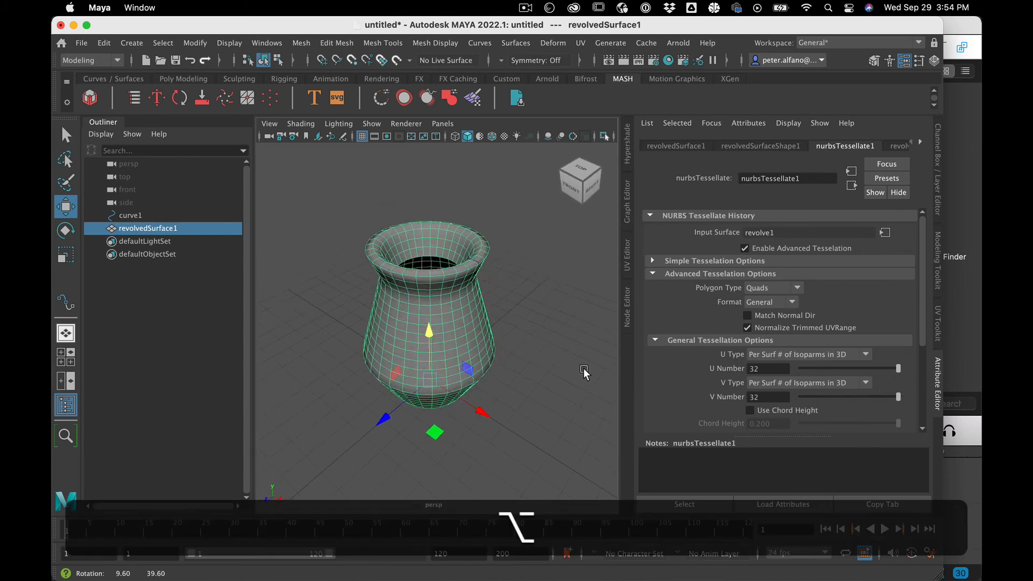
Step: Change the U type to Per Surf # of Isoparms, inspect the vase's mesh, and deselect it
{"action": "left_click", "coordinate": [801, 355]}
{"action": "left_click", "coordinate": [796, 368]}
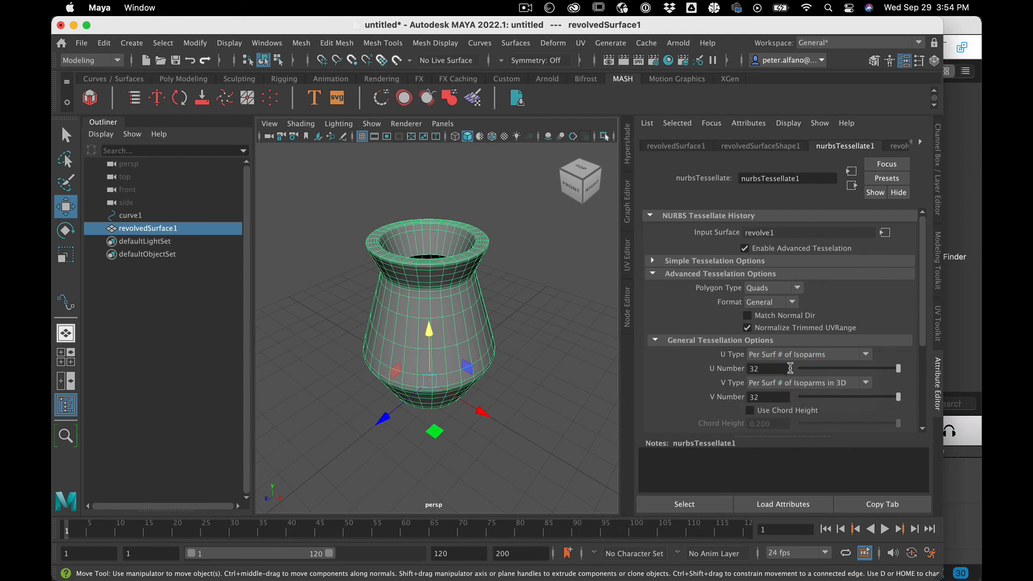
{"action": "left_click_drag", "start_coordinate": [539, 356], "coordinate": [544, 384], "text": "alt"}
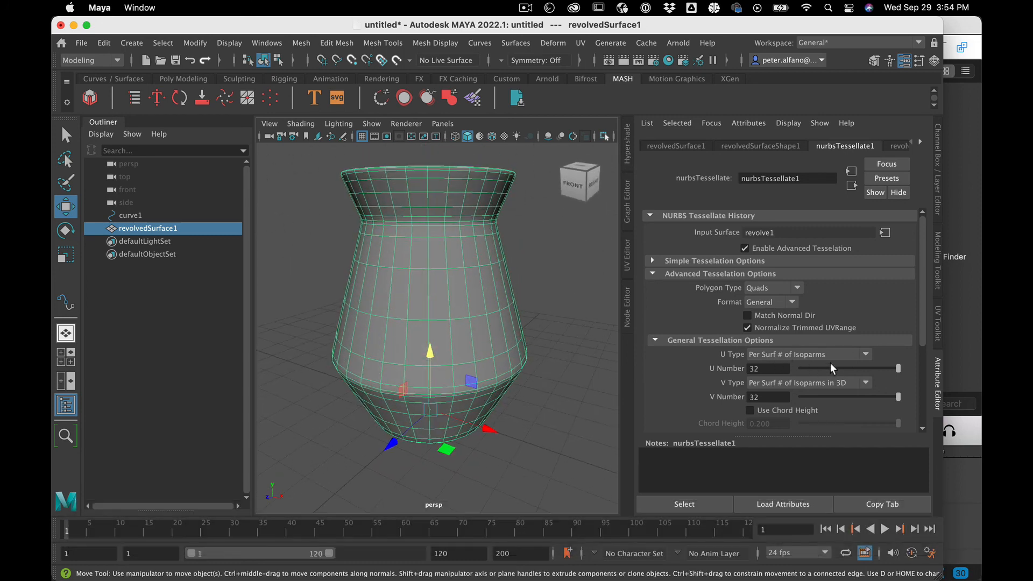
{"action": "left_click", "coordinate": [597, 373]}
{"action": "left_click_drag", "start_coordinate": [598, 374], "coordinate": [619, 360], "text": "alt"}
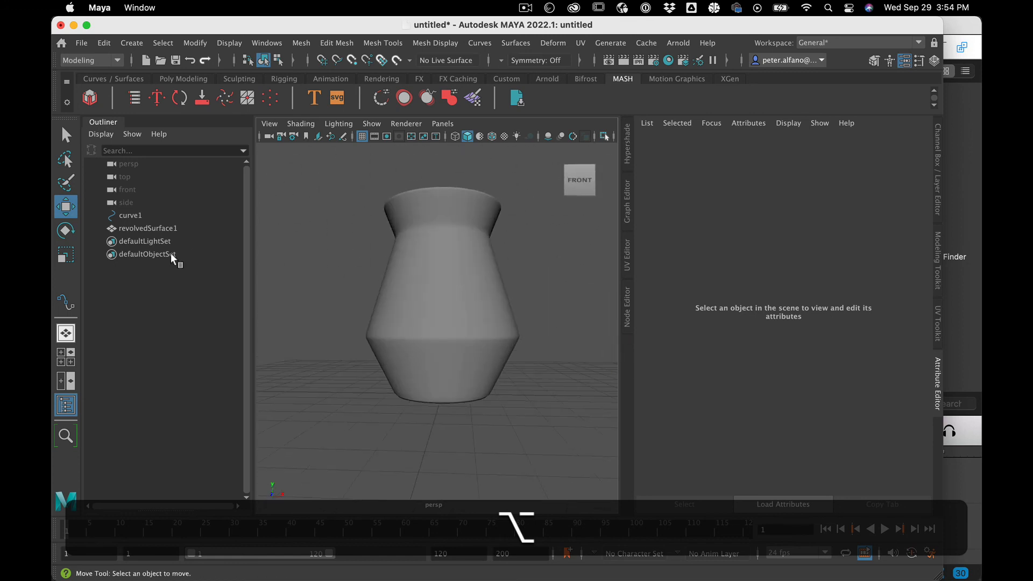
Step: Select control vertices 8 to 17 at the top of curve1 and move them slightly inward along X to narrow the vase's neck
{"action": "left_click", "coordinate": [148, 214]}
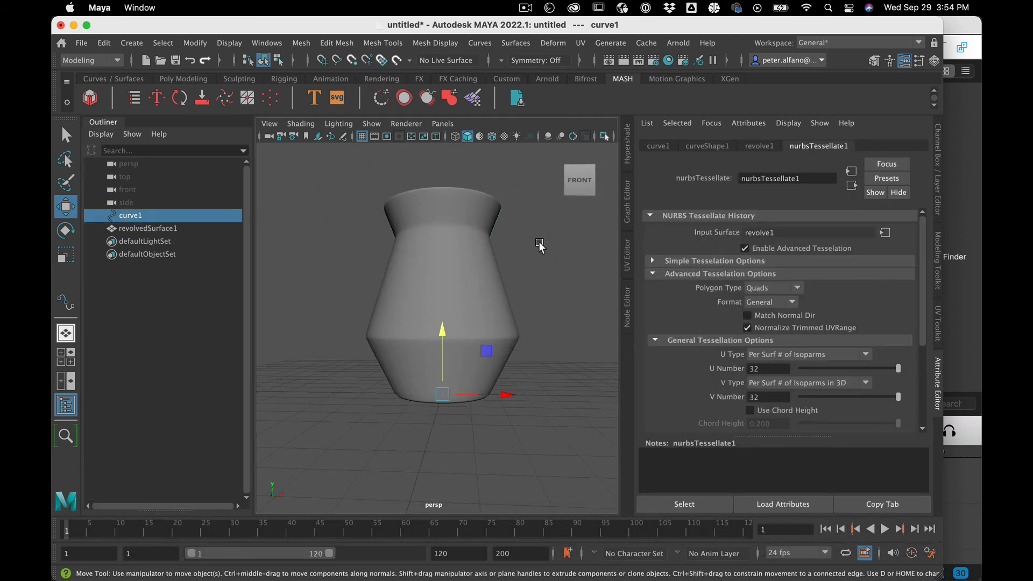
{"action": "left_click", "coordinate": [540, 246]}
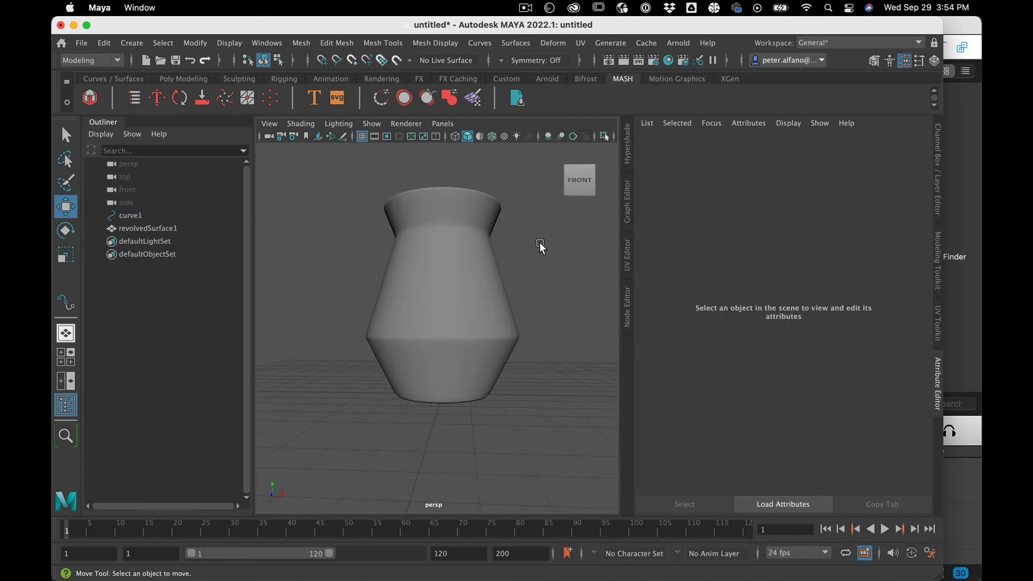
{"action": "left_click", "coordinate": [166, 214]}
{"action": "right_click_drag", "start_coordinate": [545, 251], "coordinate": [502, 253]}
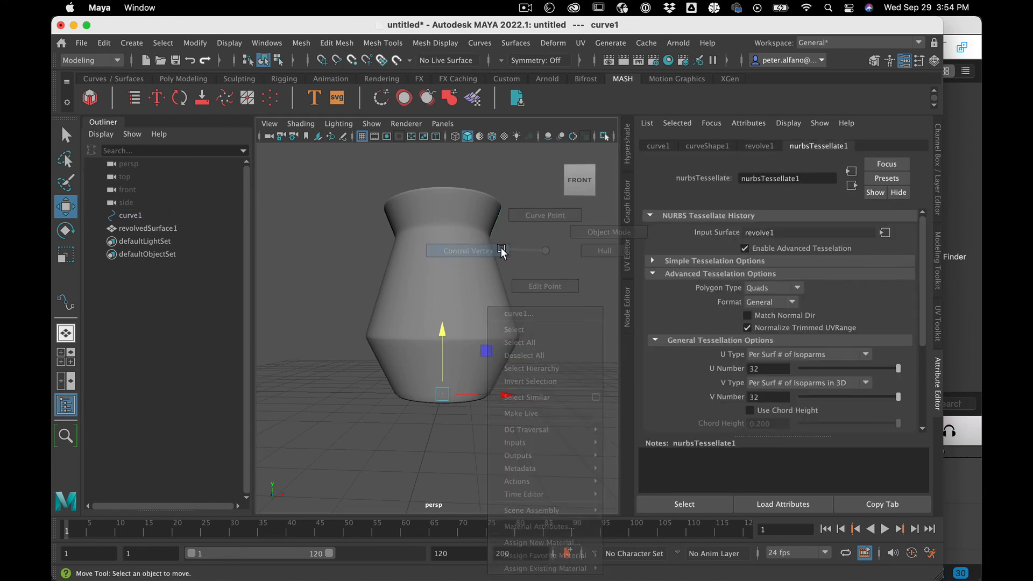
{"action": "left_click_drag", "start_coordinate": [433, 158], "coordinate": [540, 258]}
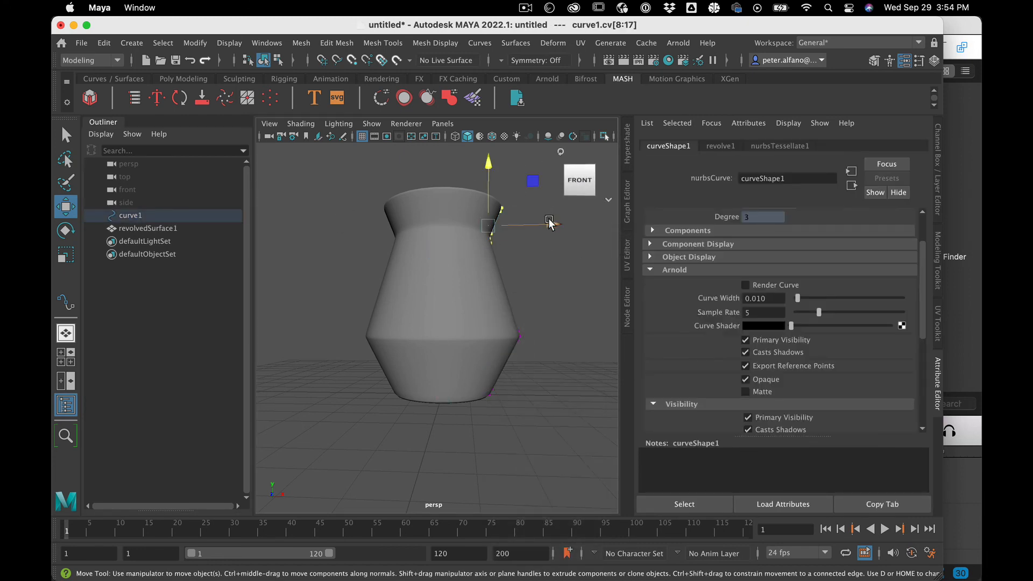
{"action": "left_click_drag", "start_coordinate": [550, 223], "coordinate": [541, 226]}
{"action": "key", "text": "alt"}
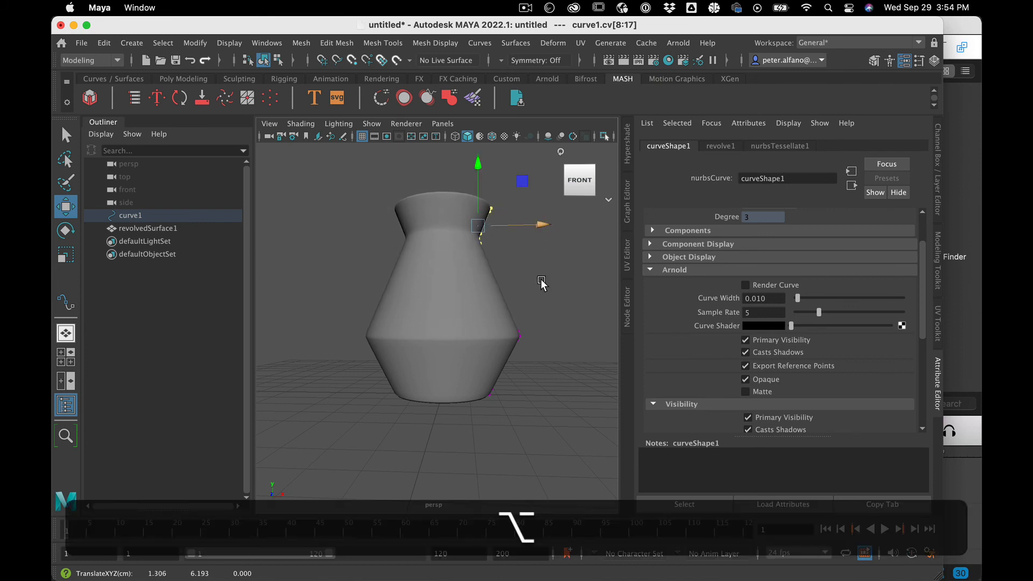
Step: Deselect the curve's control vertices and open the UV Editor with the revolvedSurface1 vase mesh selected
{"action": "mouse_move", "coordinate": [541, 281]}
{"action": "left_mouse_down", "text": "alt"}
{"action": "mouse_move", "coordinate": [541, 318]}
{"action": "mouse_move", "coordinate": [493, 312]}
{"action": "mouse_move", "coordinate": [558, 304]}
{"action": "mouse_move", "coordinate": [531, 323]}
{"action": "mouse_move", "coordinate": [543, 295]}
{"action": "left_mouse_up", "text": "alt"}
{"action": "left_click", "coordinate": [553, 307]}
{"action": "scroll", "coordinate": [554, 308], "scroll_direction": "down", "scroll_amount": 5}
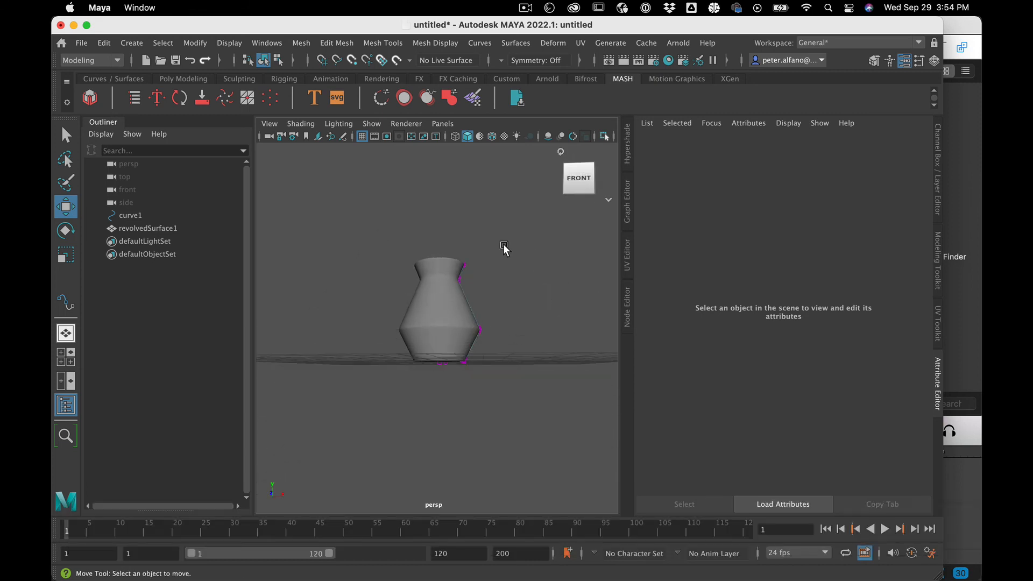
{"action": "left_click", "coordinate": [140, 228]}
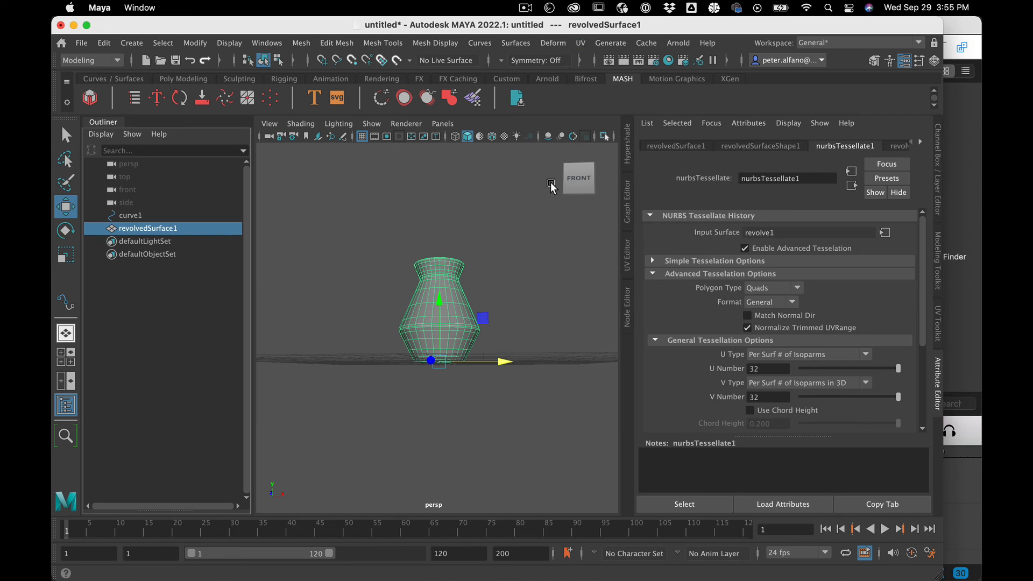
{"action": "left_click", "coordinate": [627, 268]}
{"action": "left_click", "coordinate": [322, 347]}
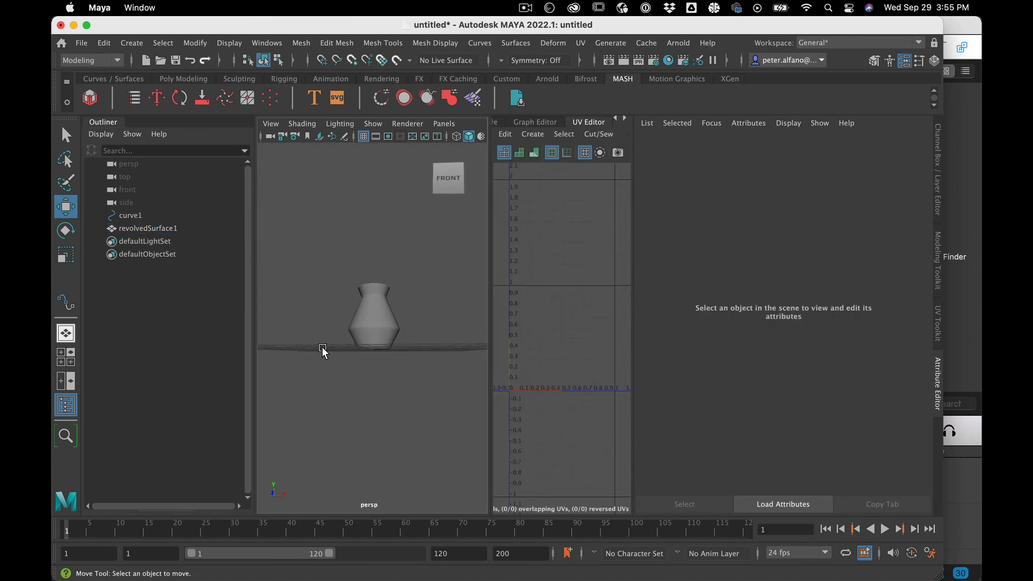
{"action": "left_click", "coordinate": [179, 228]}
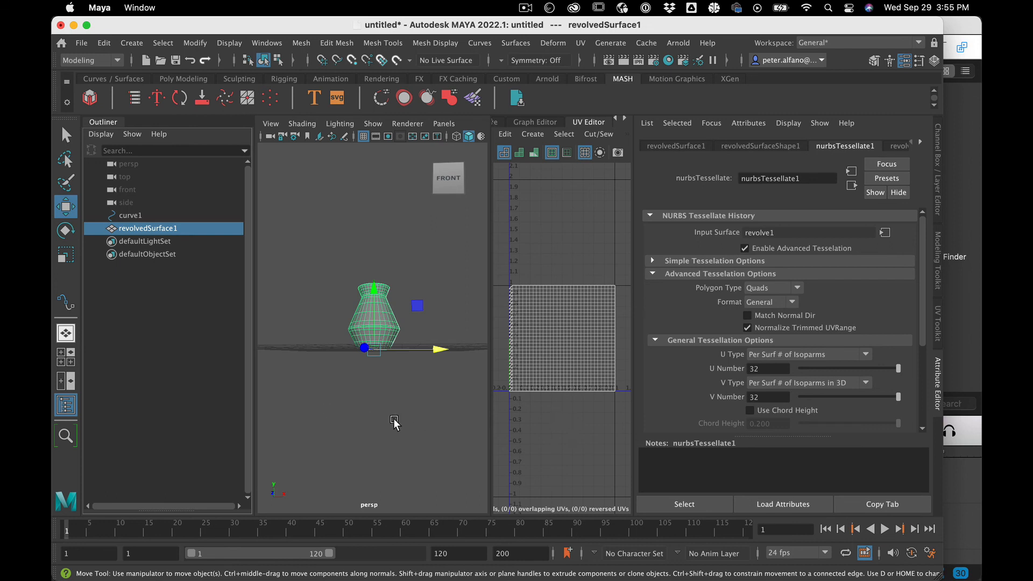
Step: Hide the Attribute Editor and widen the UV Editor until it takes up most of the workspace beside the perspective view
{"action": "left_click_drag", "start_coordinate": [393, 418], "coordinate": [392, 435], "text": "alt"}
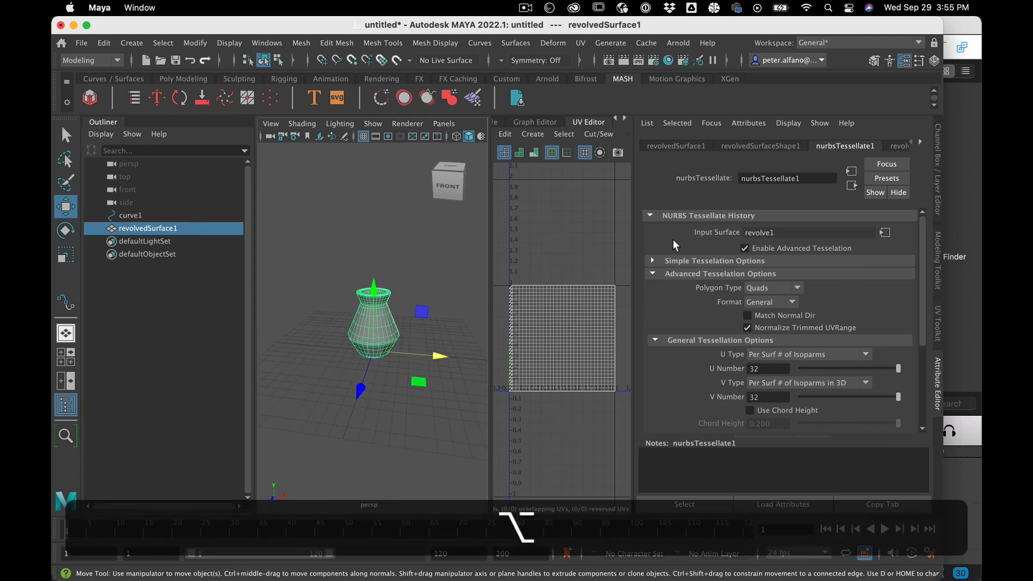
{"action": "left_click", "coordinate": [937, 382]}
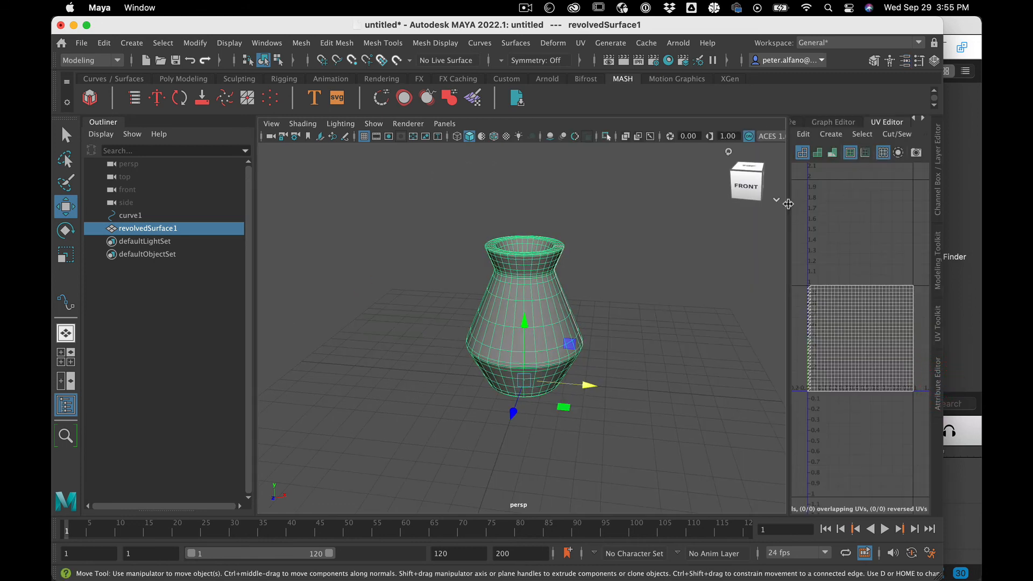
{"action": "left_click_drag", "start_coordinate": [788, 204], "coordinate": [623, 204]}
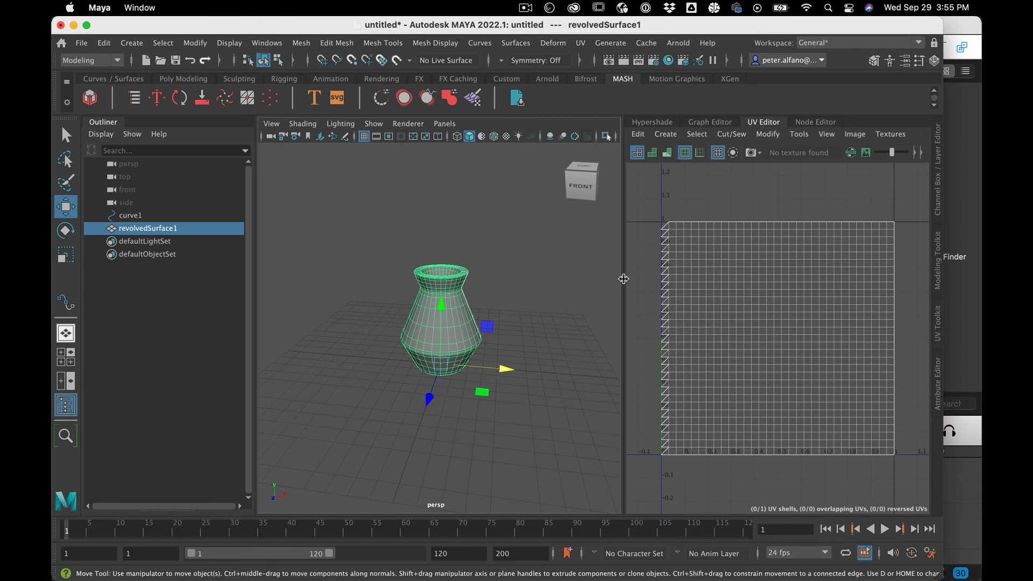
{"action": "left_click_drag", "start_coordinate": [623, 274], "coordinate": [436, 274]}
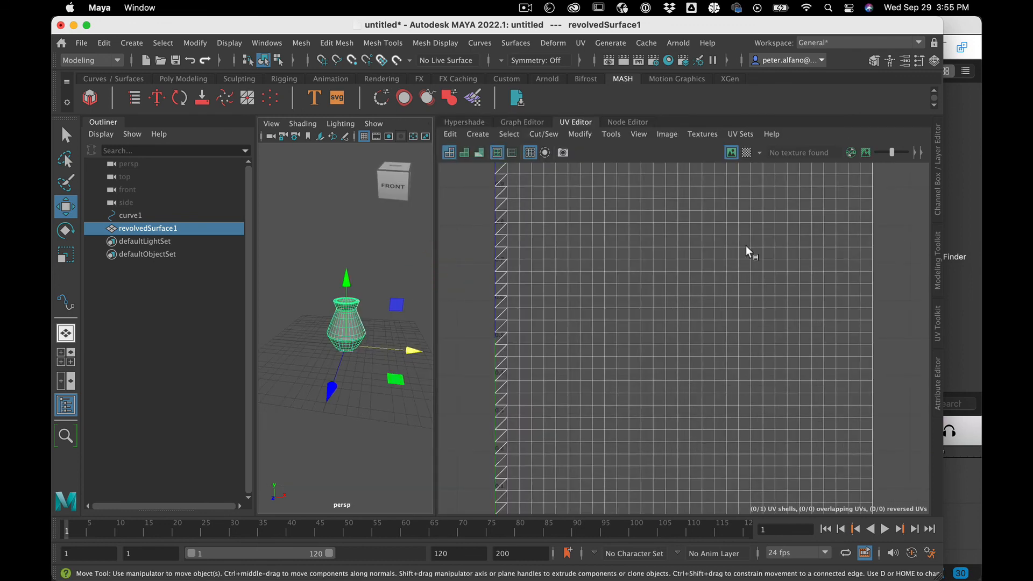
Step: Turn on the checker map display for the vase's UVs in the UV Editor
{"action": "left_click", "coordinate": [746, 152]}
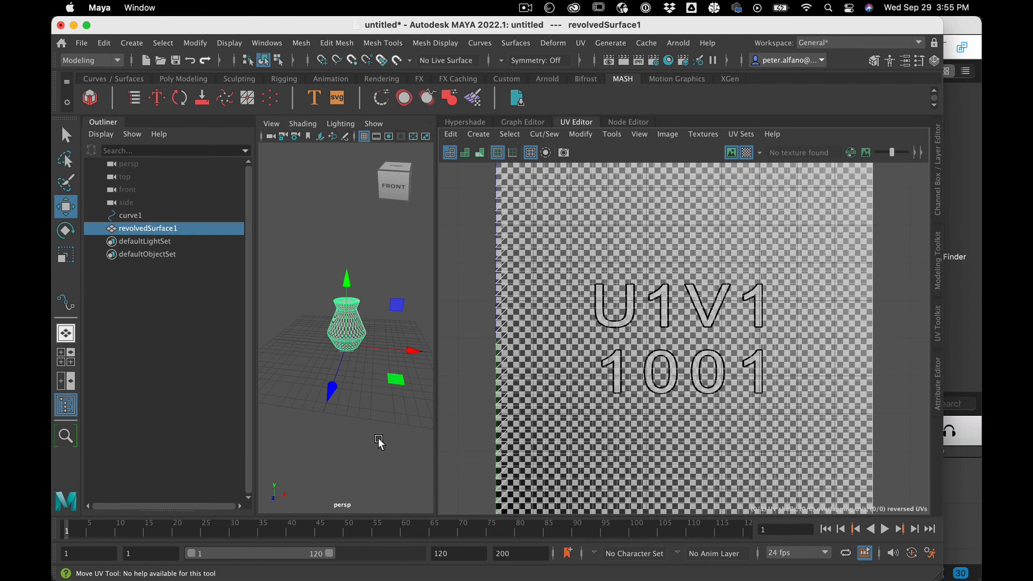
{"action": "scroll", "coordinate": [379, 438], "scroll_direction": "up", "scroll_amount": 5}
{"action": "scroll", "coordinate": [379, 438], "scroll_direction": "down", "scroll_amount": 5}
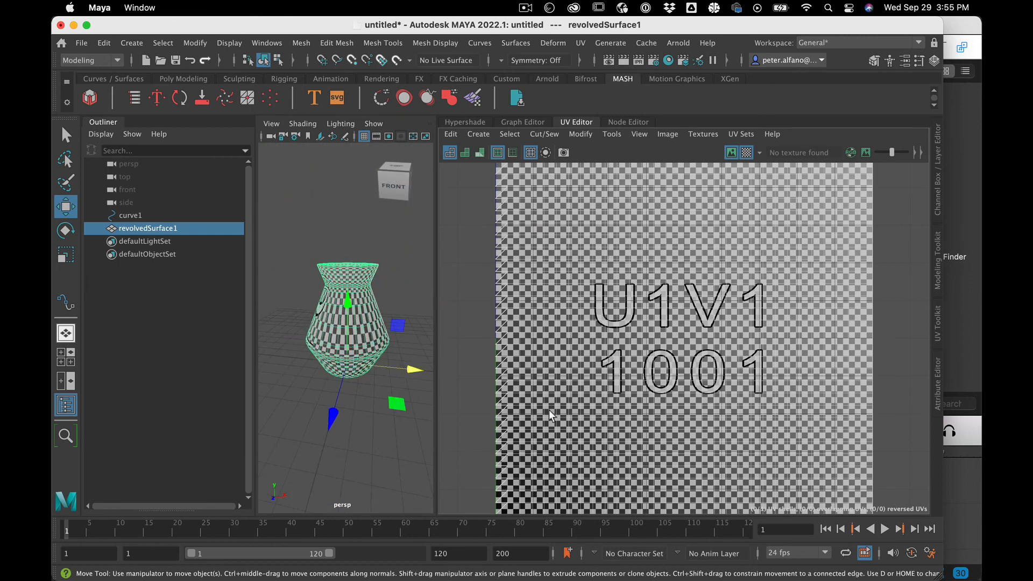
{"action": "scroll", "coordinate": [653, 396], "scroll_direction": "down", "scroll_amount": 1}
{"action": "scroll", "coordinate": [653, 396], "scroll_direction": "down", "scroll_amount": 1}
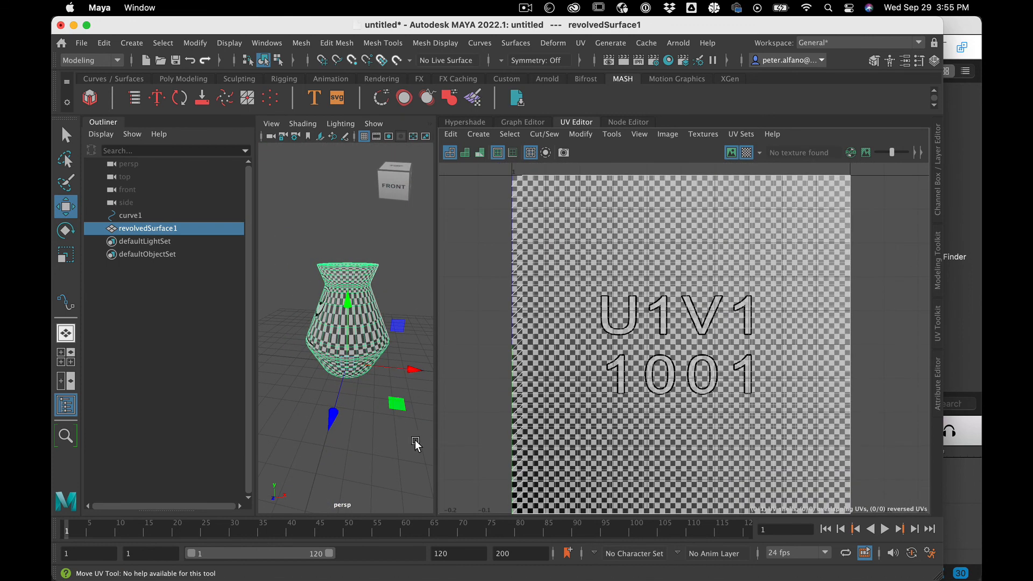
Step: Examine the checker pattern on the vase from below, around the sides and from above, comparing it with the UV layout
{"action": "left_click_drag", "start_coordinate": [352, 443], "coordinate": [373, 415], "text": "alt"}
{"action": "scroll", "coordinate": [686, 387], "scroll_direction": "down", "scroll_amount": 1}
{"action": "scroll", "coordinate": [686, 386], "scroll_direction": "down", "scroll_amount": 1}
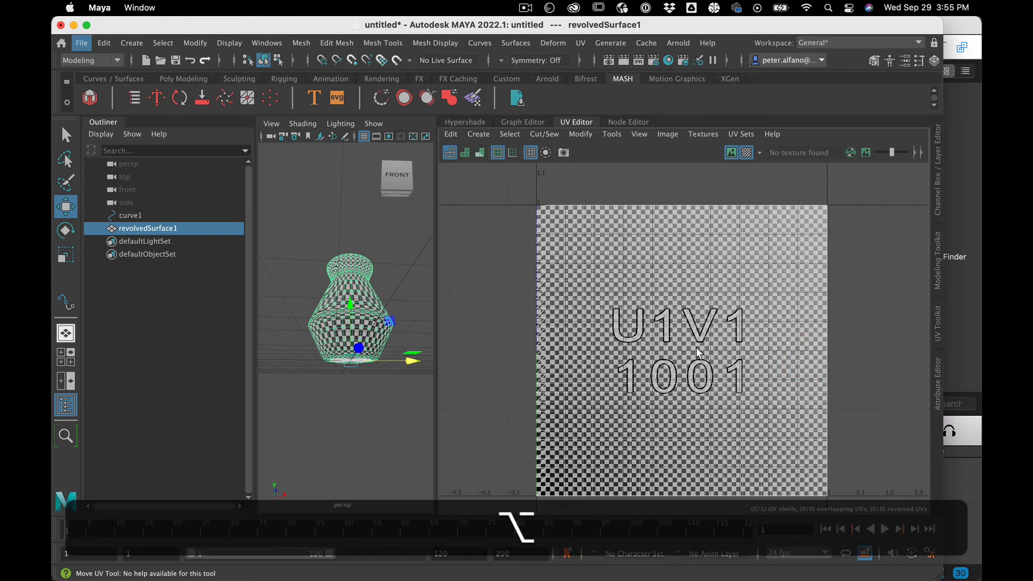
{"action": "left_click", "coordinate": [456, 370], "text": "alt"}
{"action": "left_click_drag", "start_coordinate": [409, 420], "coordinate": [345, 420], "text": "alt"}
{"action": "left_click", "coordinate": [318, 231]}
{"action": "left_click", "coordinate": [351, 295]}
{"action": "left_click_drag", "start_coordinate": [380, 328], "coordinate": [402, 318], "text": "alt"}
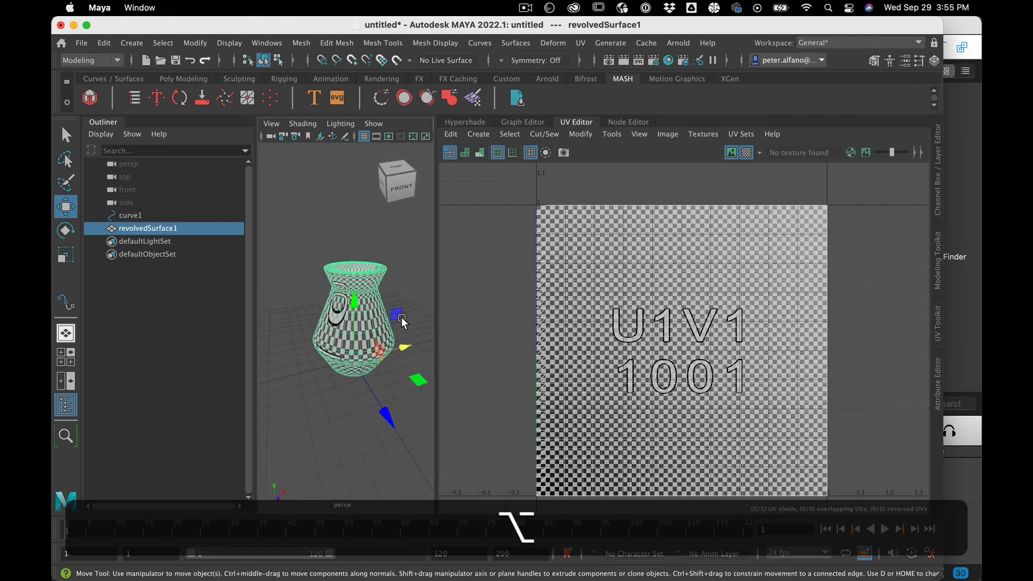